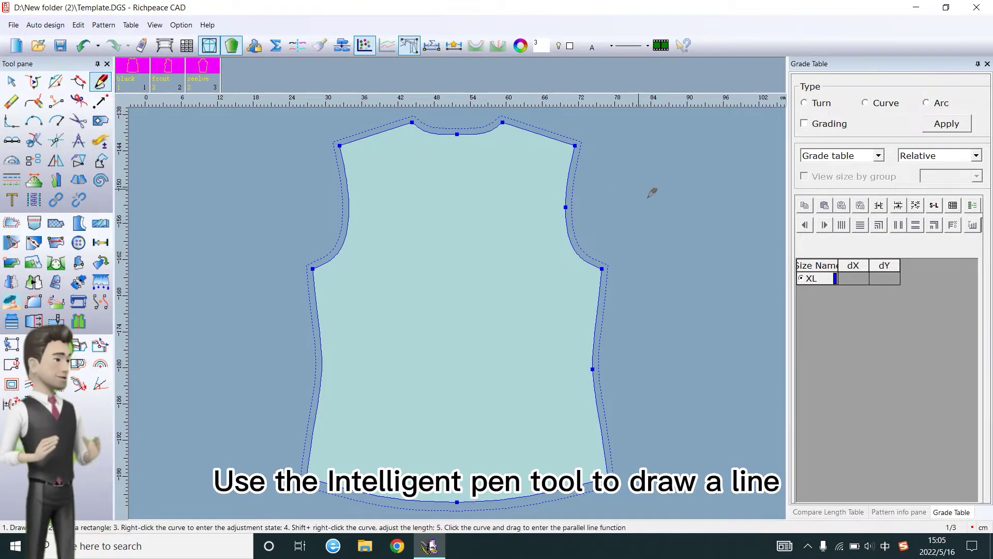
Draw a diagonal line 19.56 cm long beside the right side of the back piece with the Intelligent pen
left_click(727, 204)
key("Return")
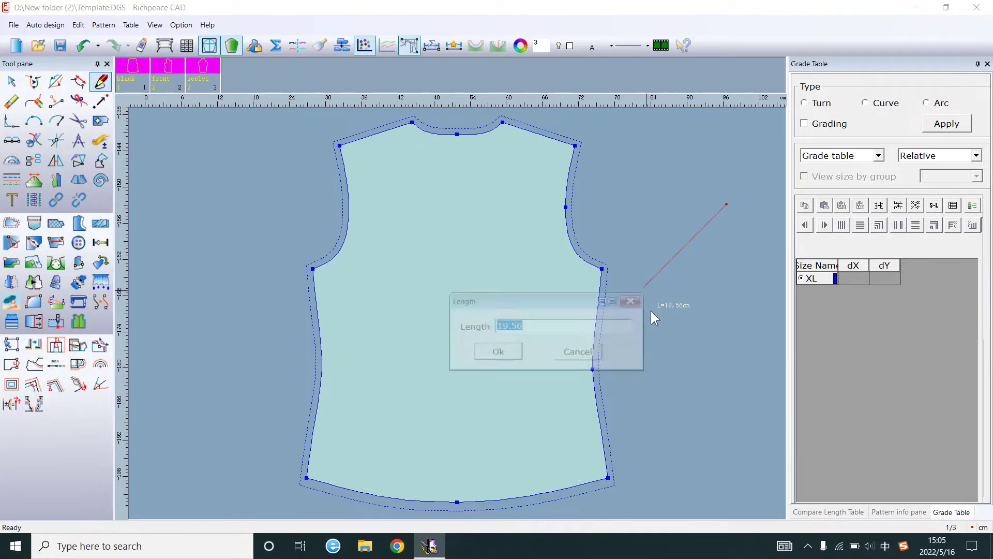
left_click(497, 353)
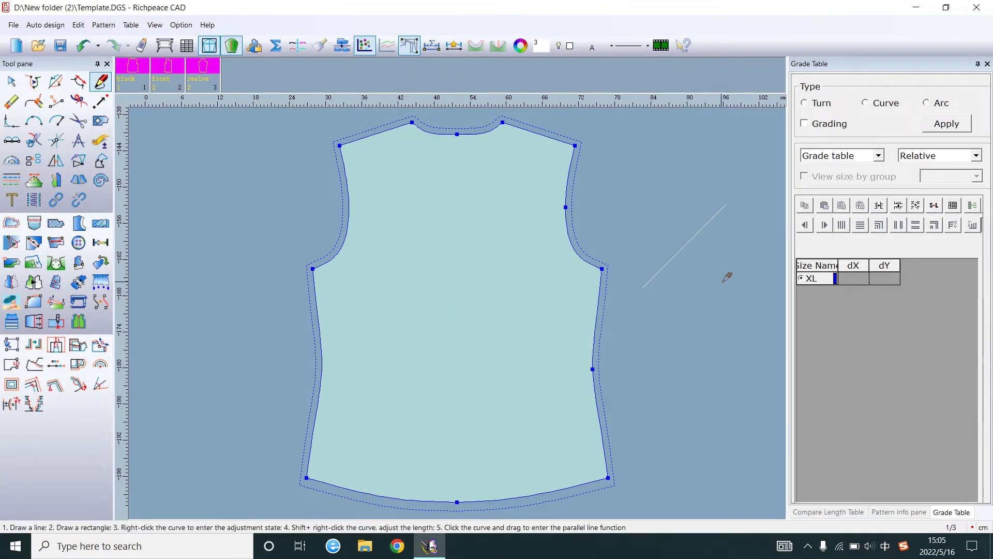
Create a series of parallel lines from the diagonal line at 10 cm spacing
scroll(415, 238, "up", 2)
scroll(454, 310, "down", 4)
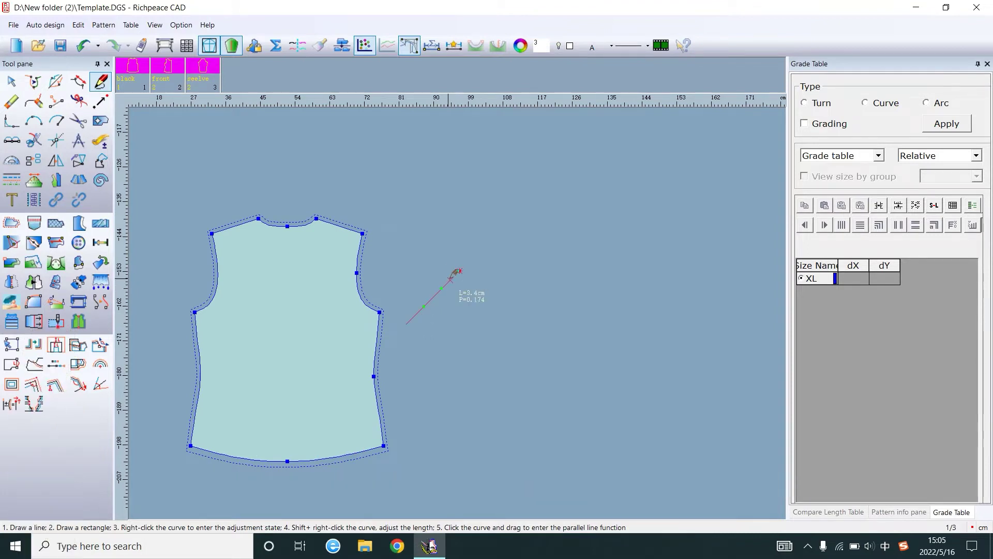
left_click_drag(456, 271, 458, 309)
left_click(455, 306)
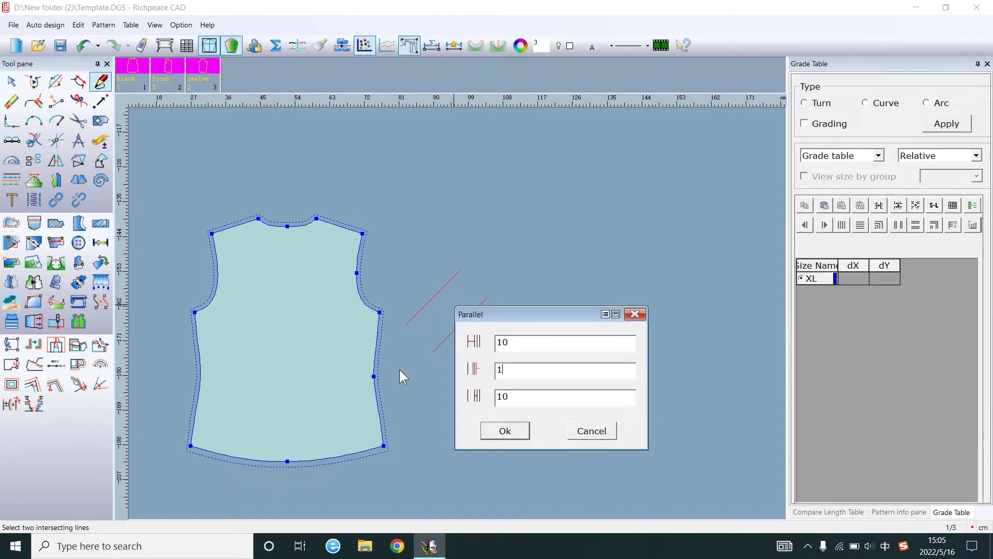
left_click(519, 432)
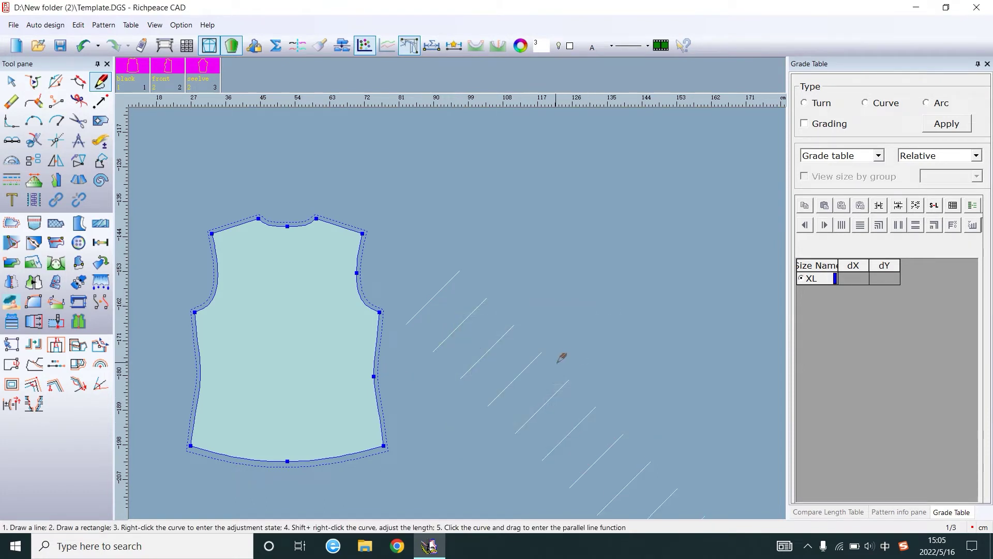
Copy all the parallel diagonal lines onto the back piece, placing the first line's upper end at the left neck point
left_click(32, 162)
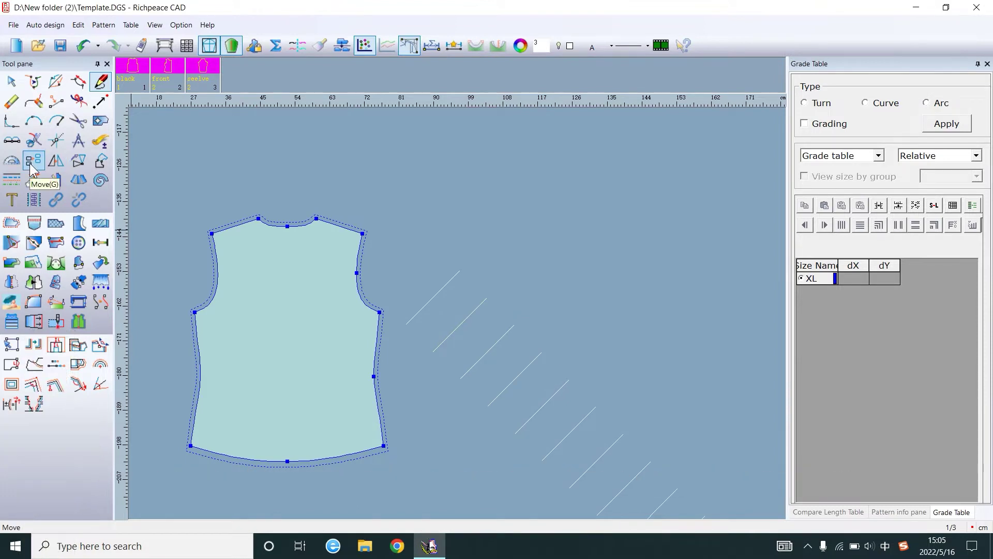
left_click(32, 163)
left_click_drag(448, 243, 721, 512)
right_click(532, 315)
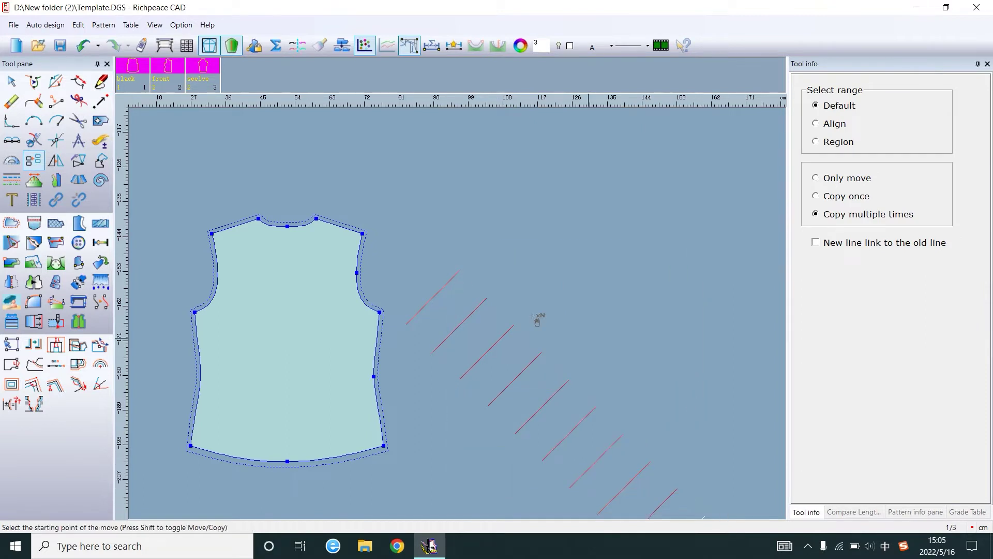
left_click(459, 270)
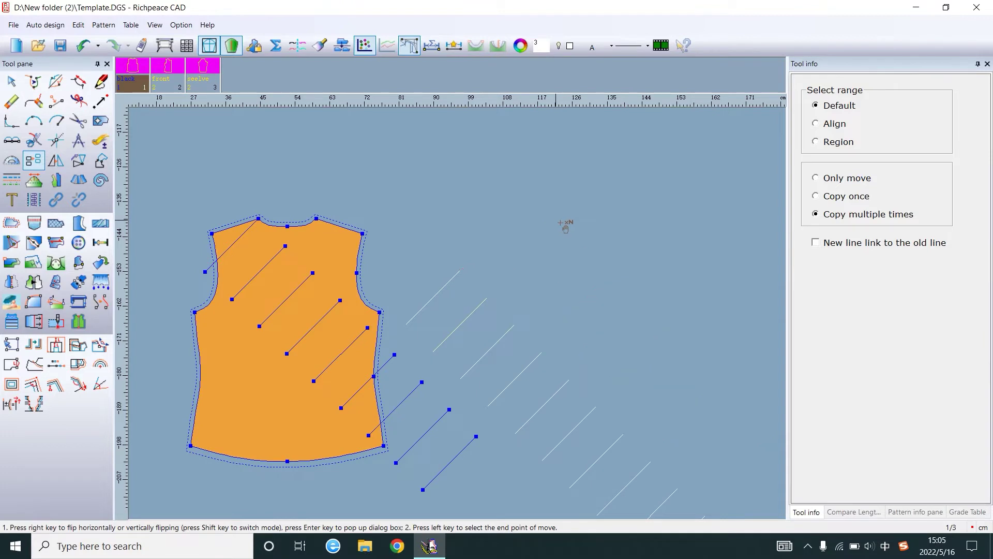
key("Escape")
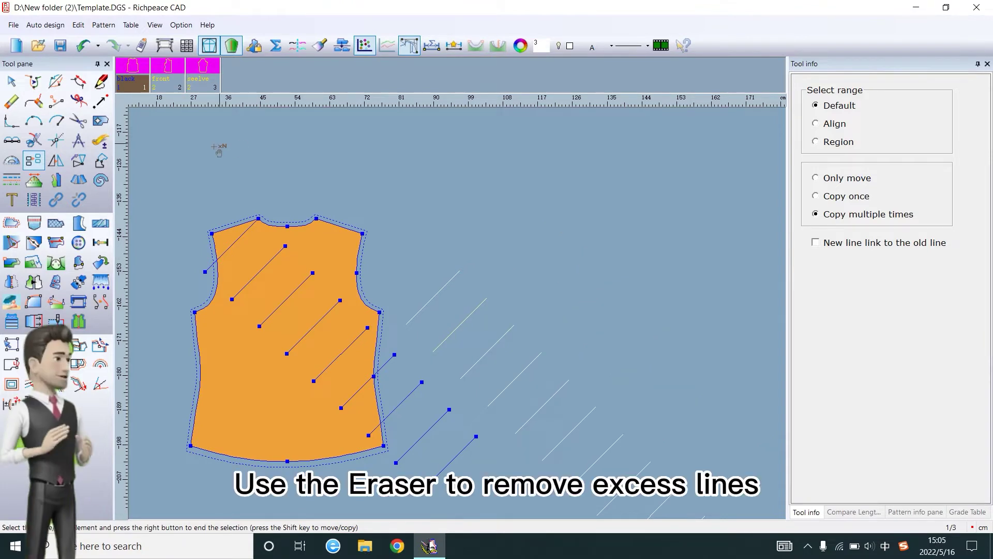
Erase the two copied lines beyond the back piece's lower right side and all the original diagonal lines beside it
left_click(14, 103)
left_click_drag(477, 474, 428, 401)
left_click_drag(428, 255, 691, 503)
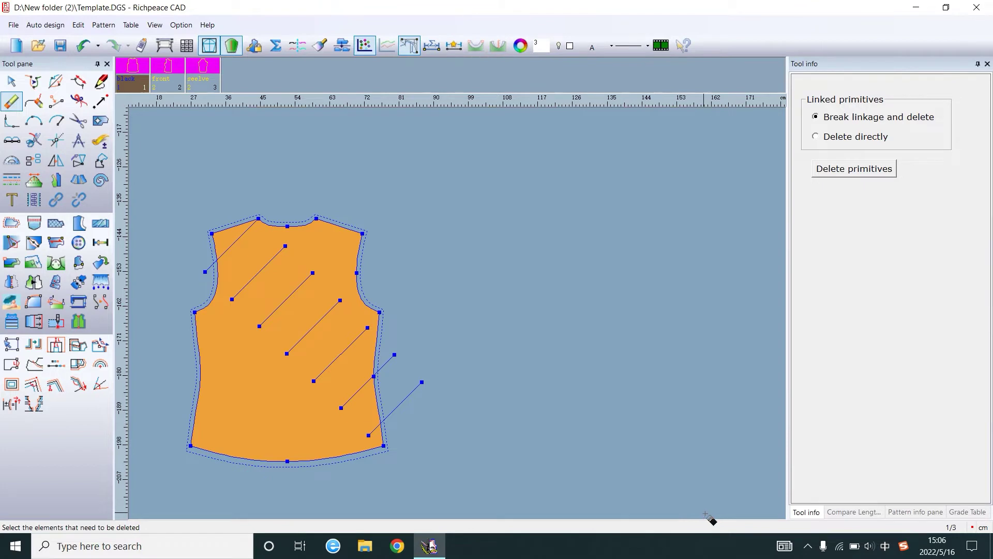
scroll(516, 328, "down", 3)
scroll(523, 315, "up", 2)
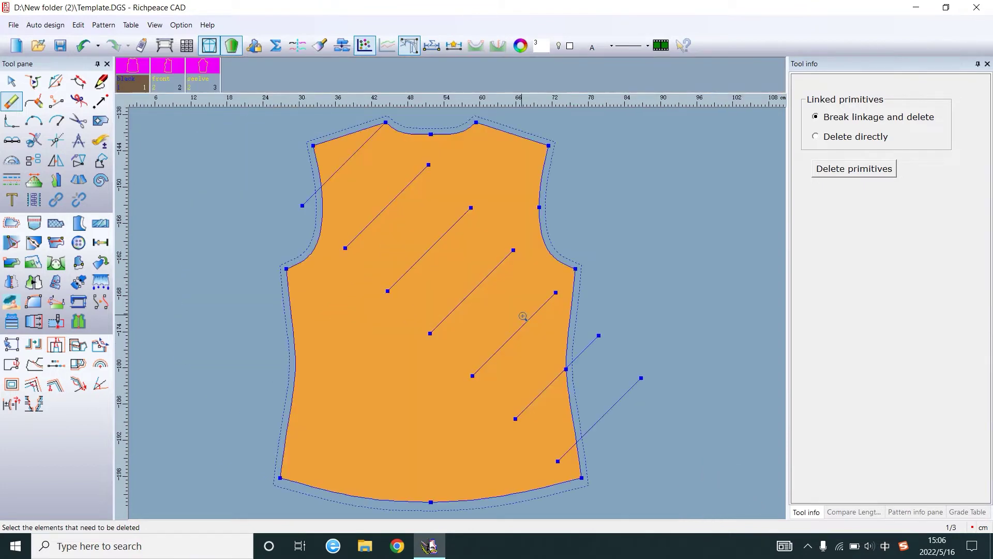
left_click(594, 351)
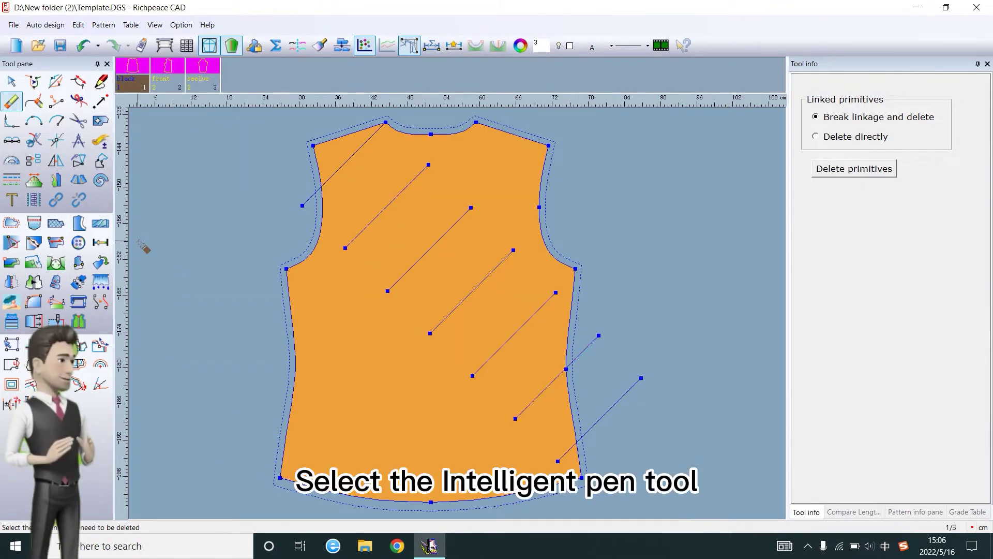
Extend and trim the diagonal lines to the left and right outlines of the back piece with the Intelligent pen
left_click(101, 81)
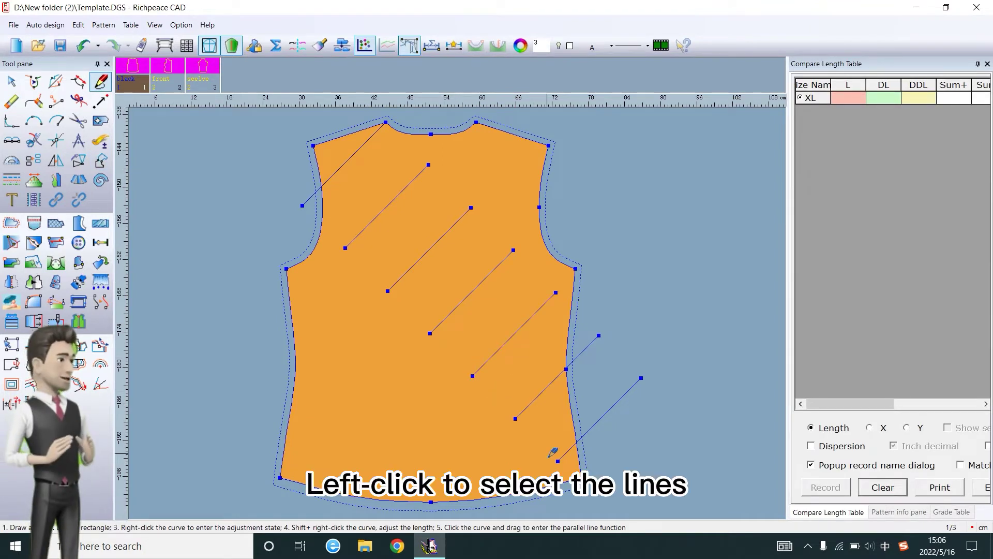
left_click_drag(565, 469, 342, 162)
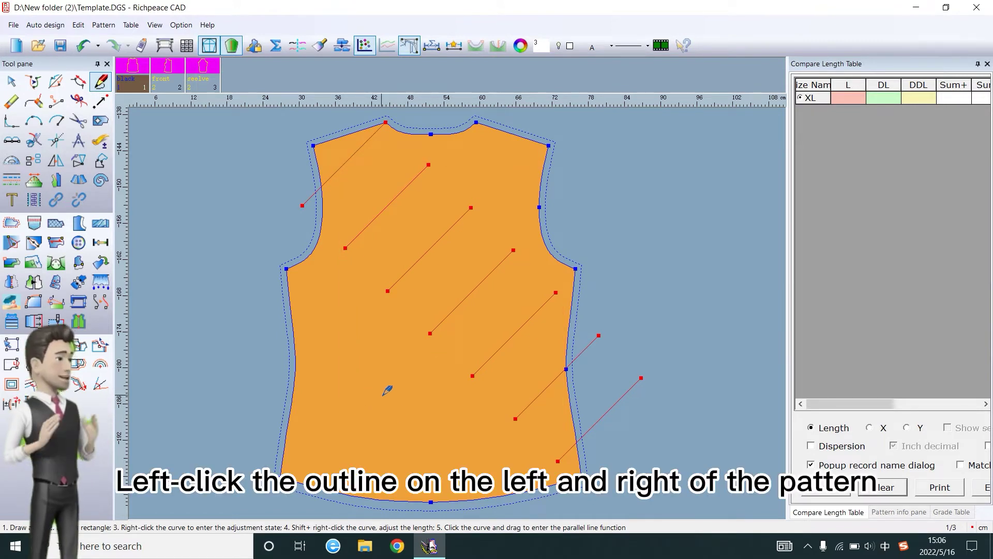
left_click(295, 354)
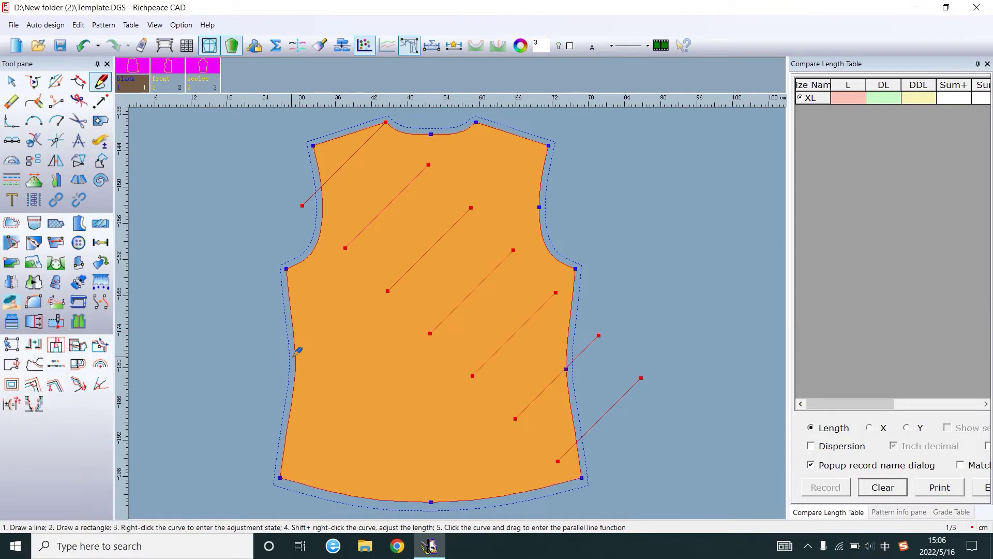
right_click(298, 354)
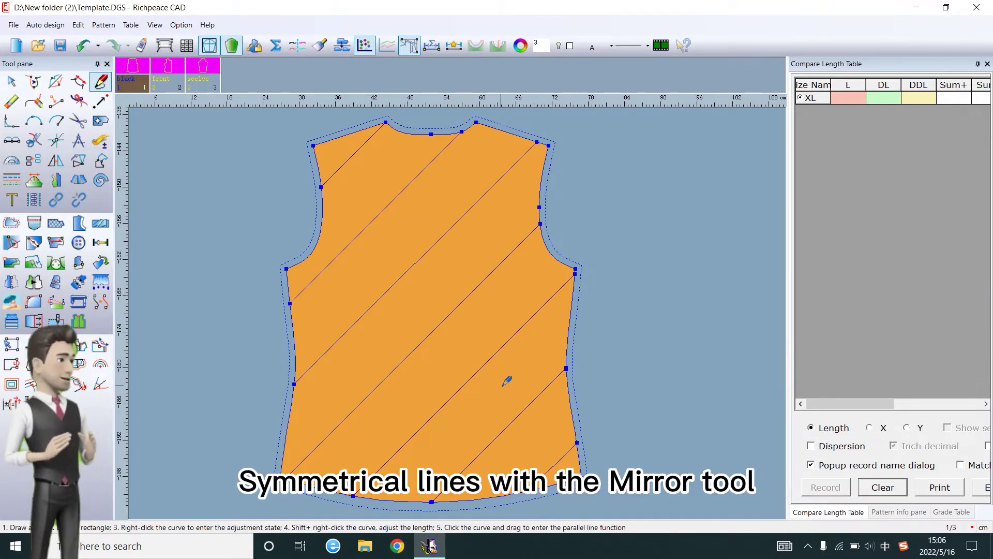
Mirror all the diagonal lines about the back piece's vertical centre axis, from the neckline midpoint to the hem midpoint
left_click(61, 161)
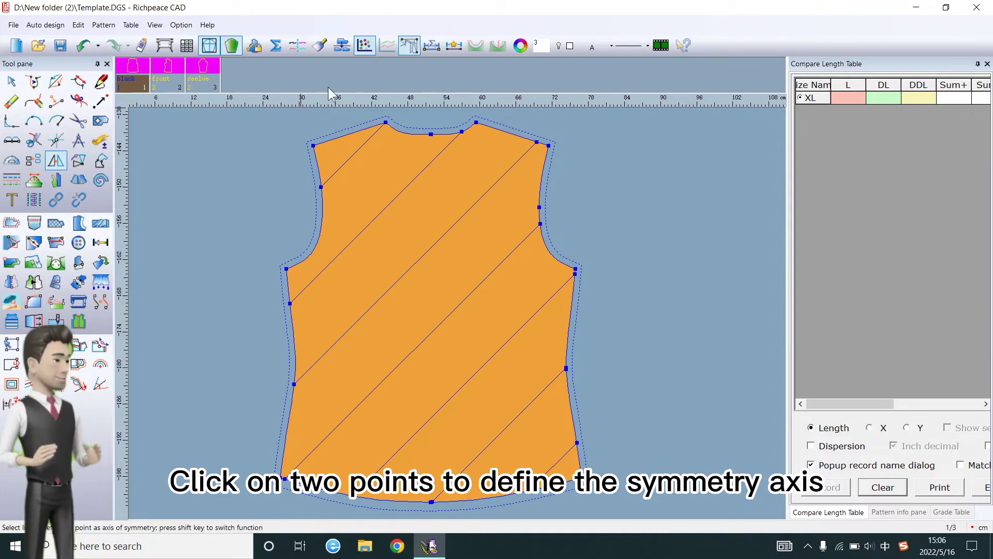
left_click(431, 134)
left_click(432, 501)
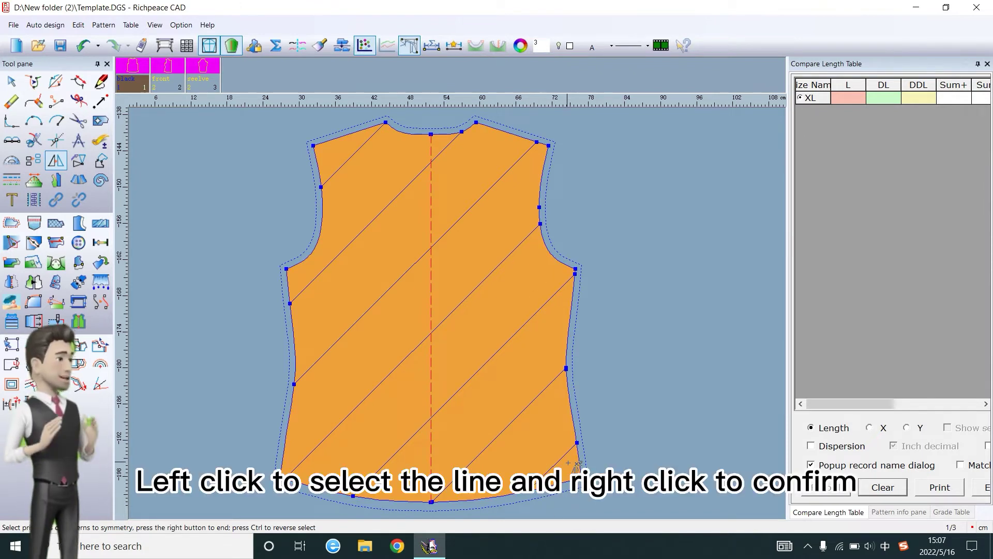
left_click_drag(568, 463, 466, 402)
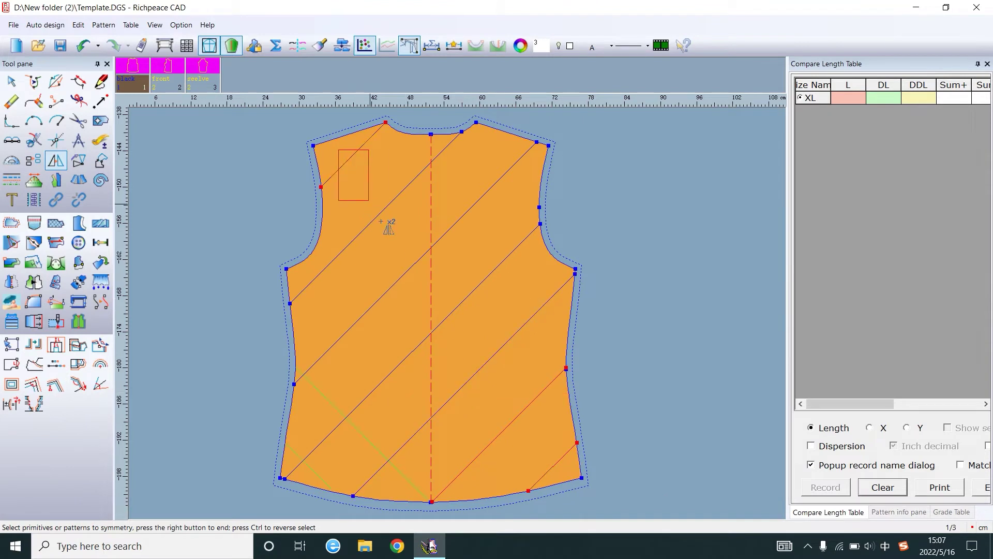
left_click_drag(381, 222, 490, 412)
right_click(527, 384)
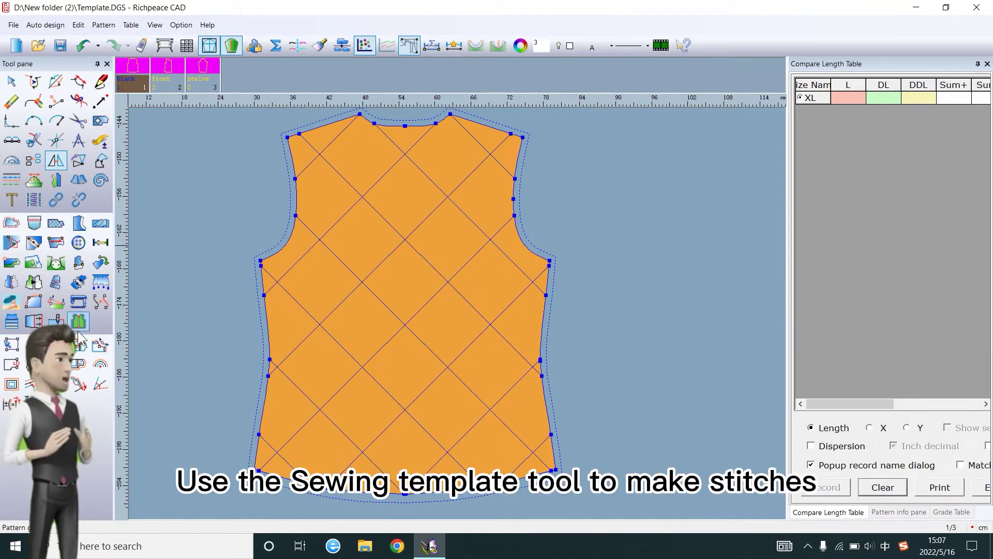
Select all the crossing diagonal lines on the back piece for the Sewing template and open its settings
left_click(56, 321)
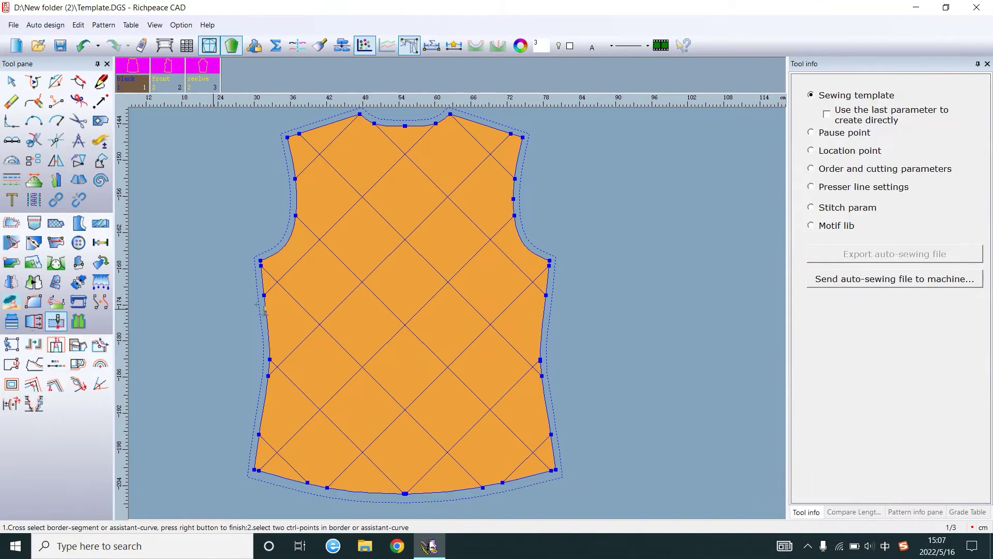
scroll(451, 335, "down", 2)
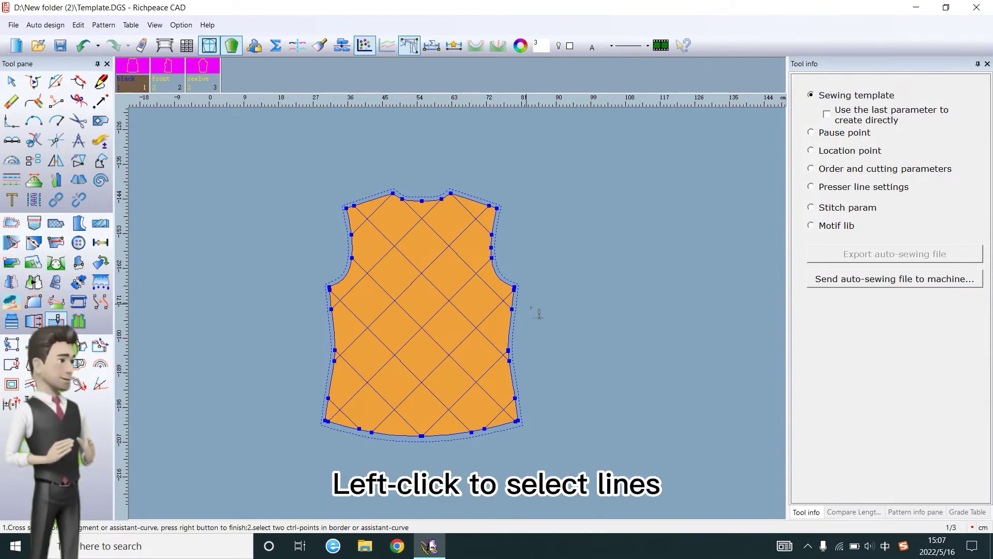
left_click(481, 389)
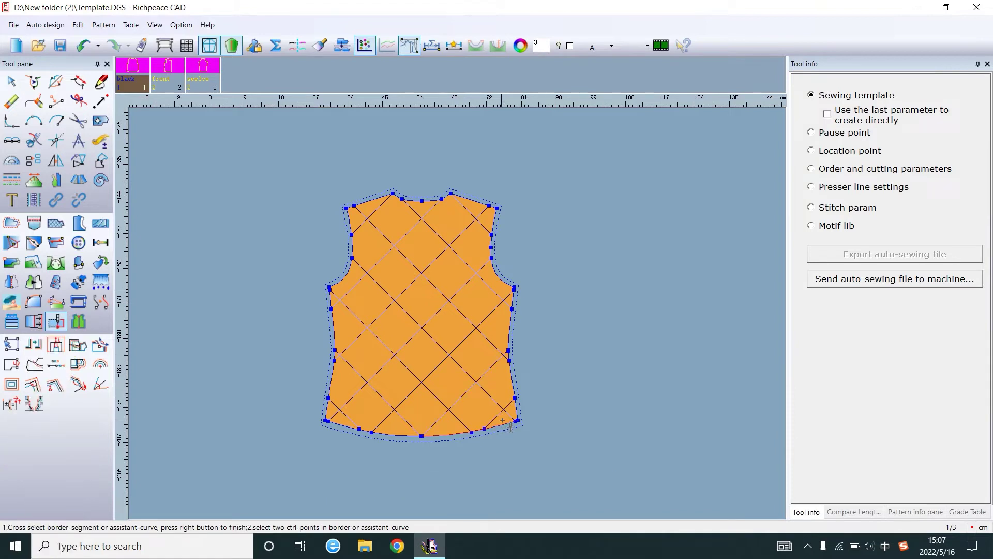
left_click_drag(502, 416, 375, 300)
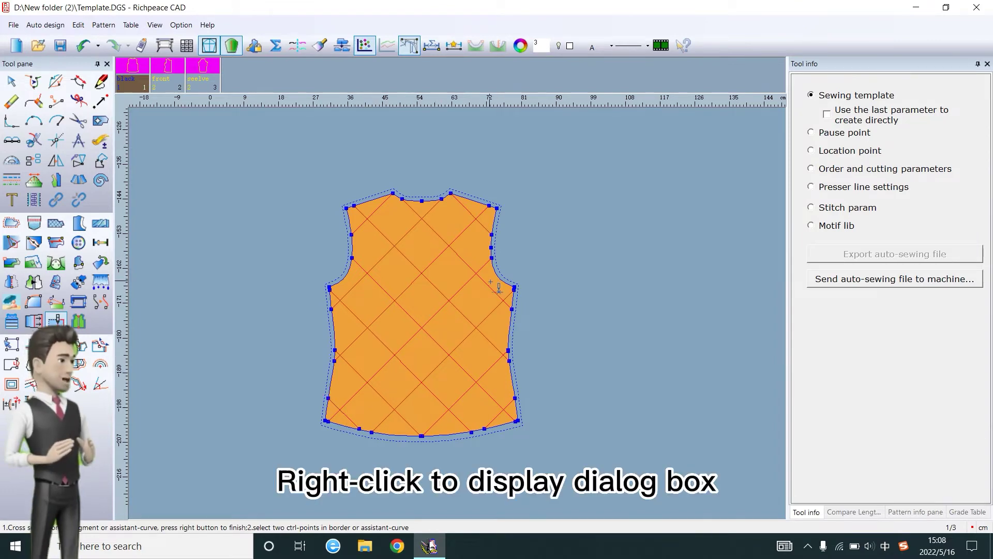
right_click(561, 277)
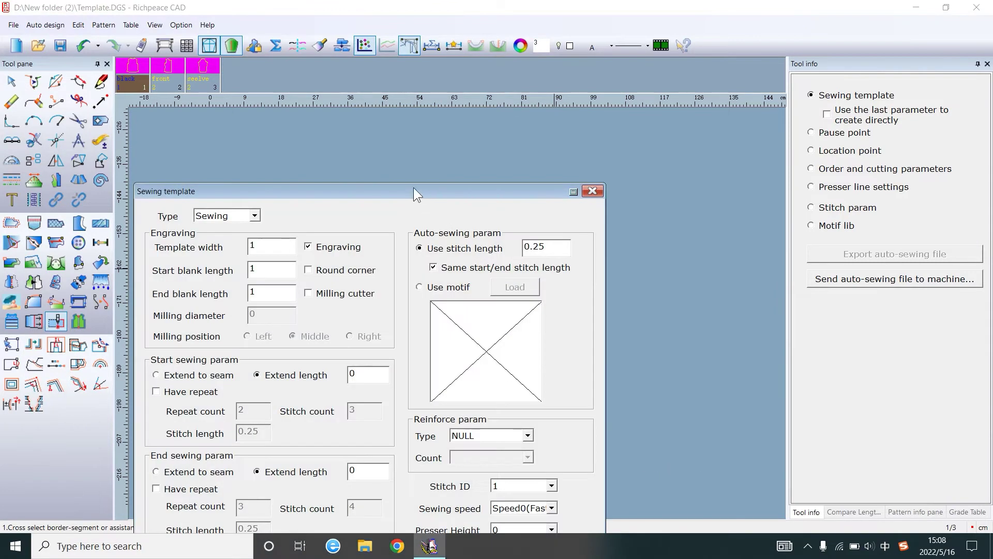
Create the sewing template with type Sewing, Engraving enabled, template width 1, Cutting at the end and stitch length 0.25
left_click_drag(414, 187, 527, 73)
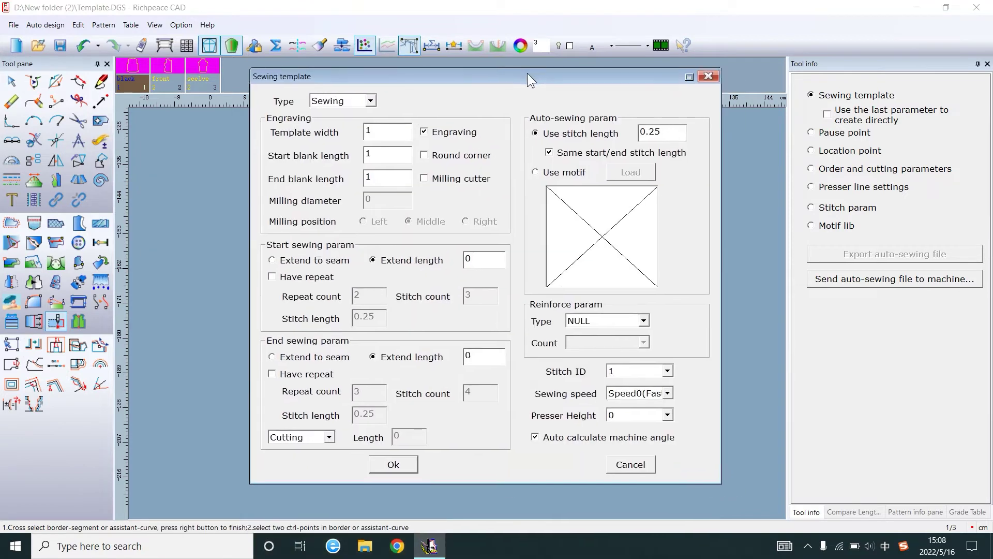
left_click(371, 101)
left_click(359, 115)
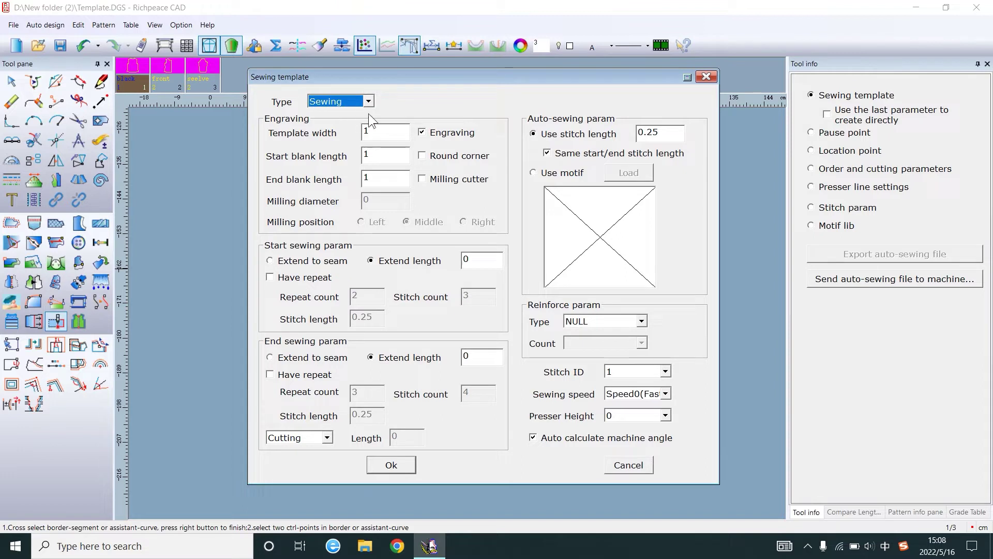
left_click(431, 133)
left_click(423, 131)
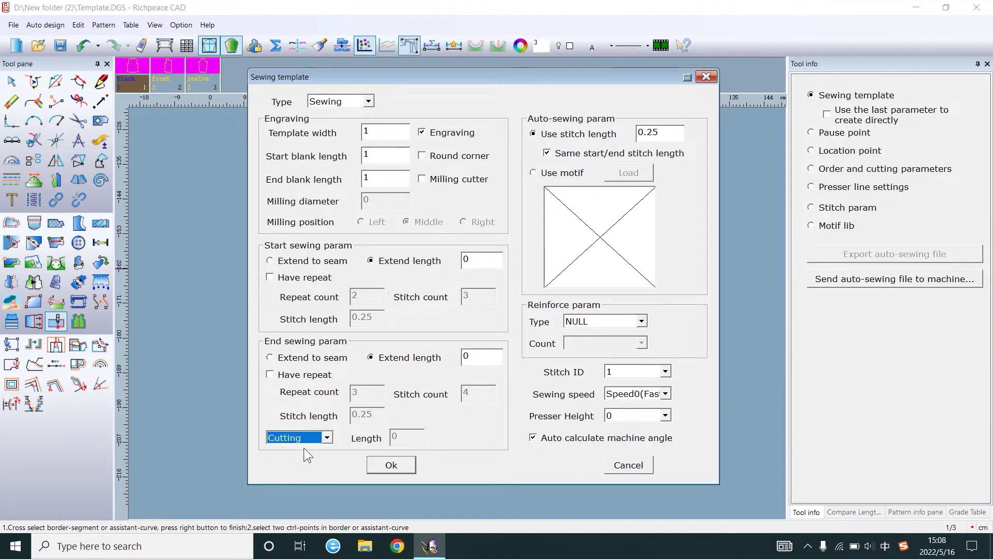
left_click(667, 132)
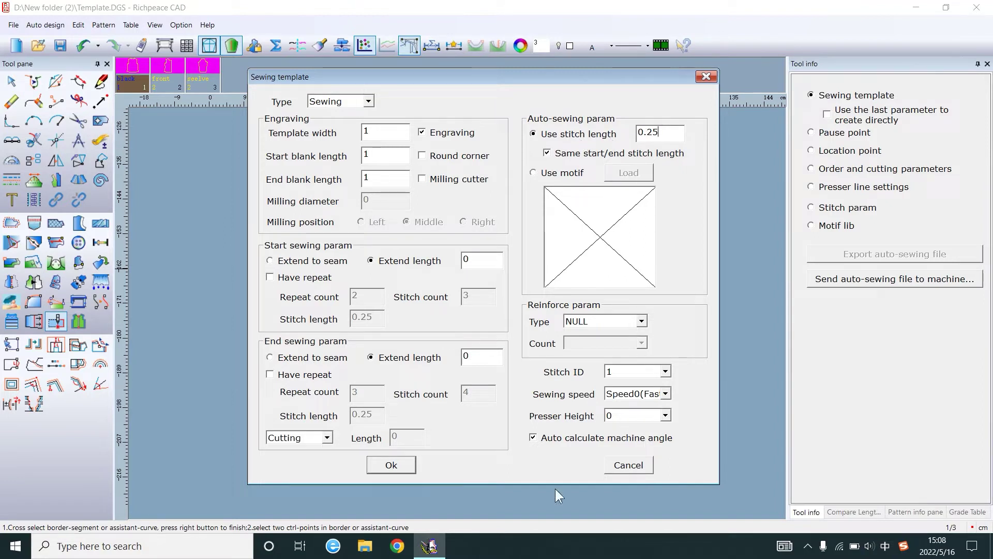
left_click(394, 467)
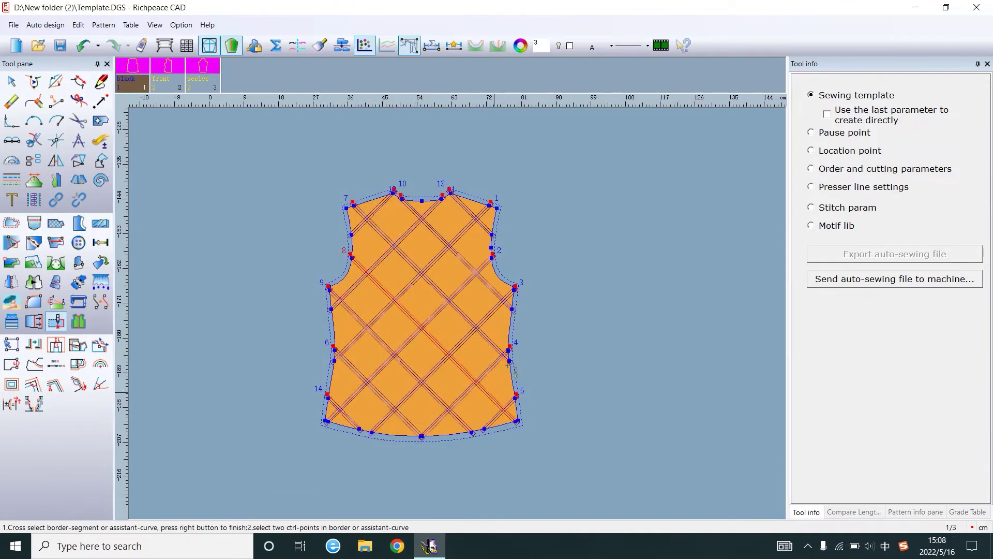
Set the sew order for only the parallel lines, starting at index 1 from the short line in the lower left corner
left_click(819, 168)
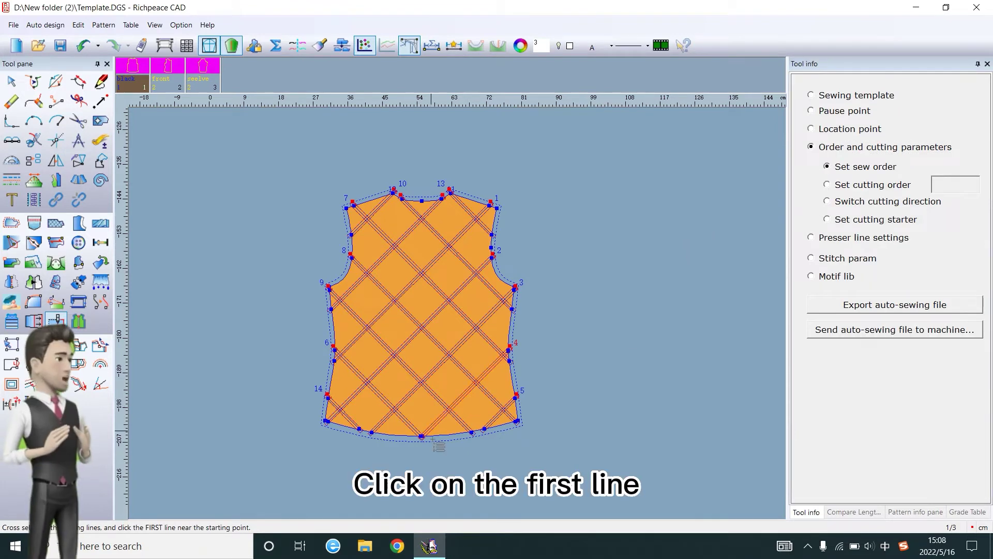
left_click(338, 407)
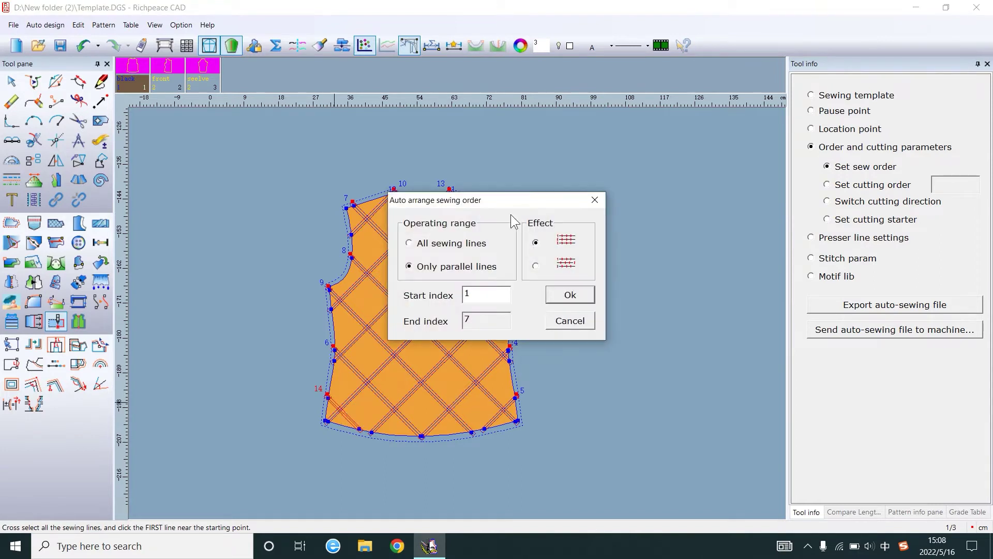
left_click_drag(514, 202, 657, 197)
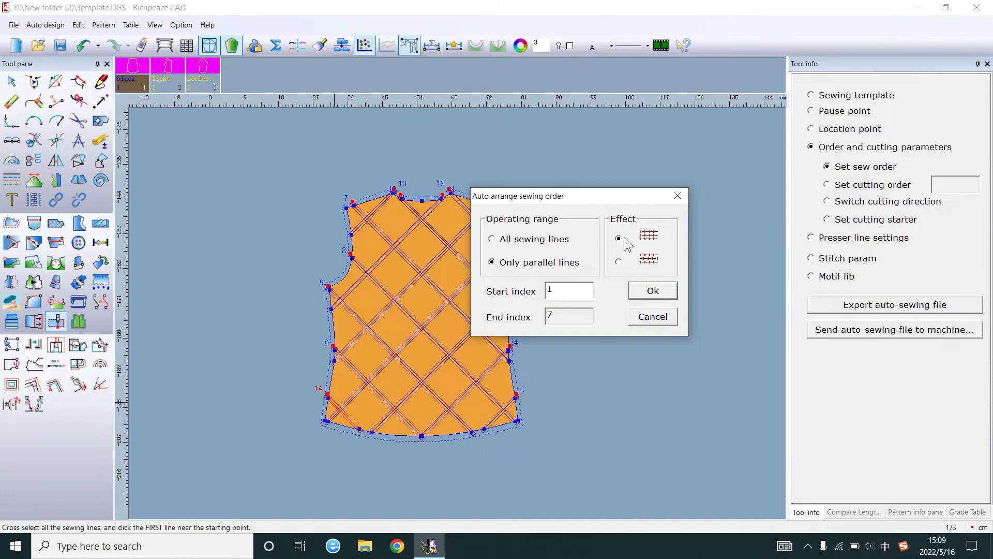
left_click(651, 290)
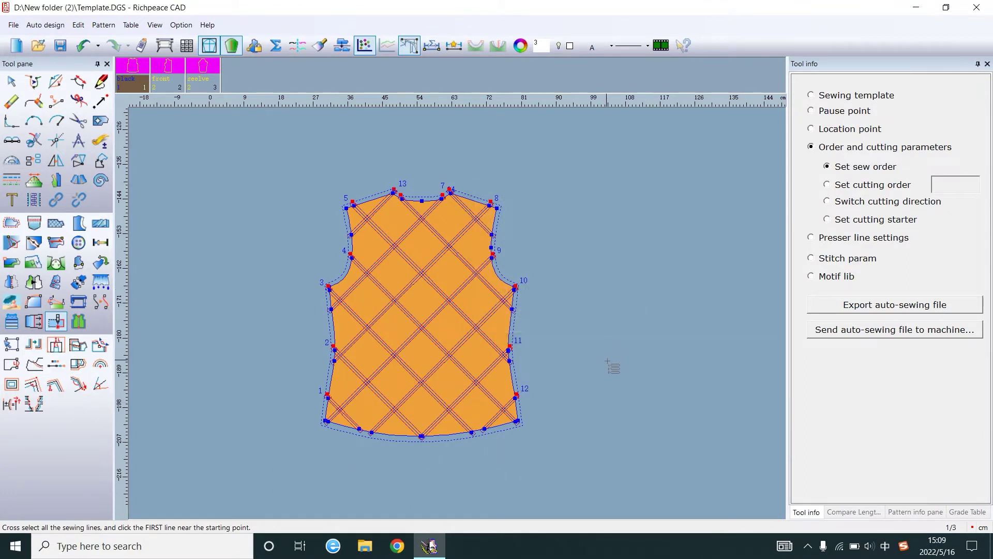
Set the sew order for only the other set of parallel lines, starting at index 8 from the lower right corner
left_click(498, 428)
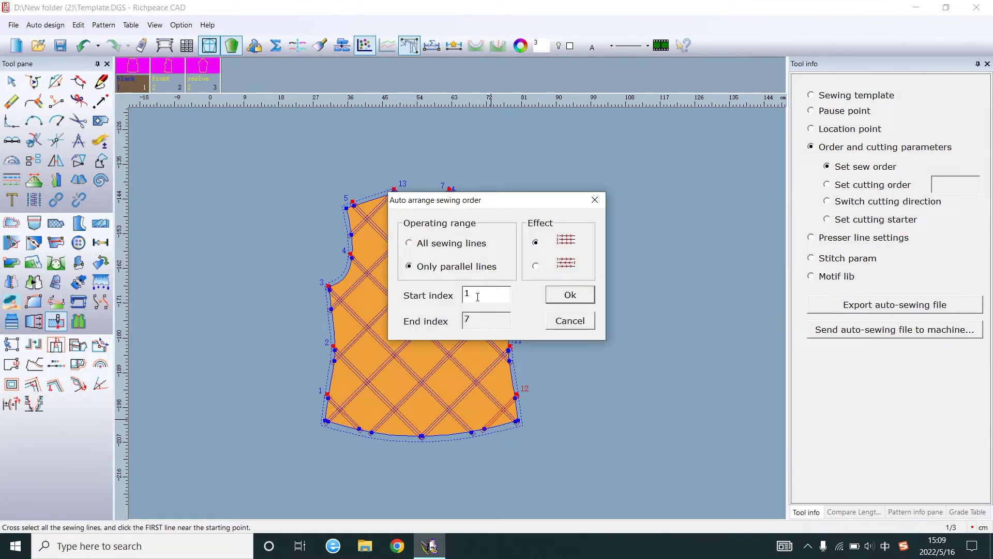
left_click_drag(477, 297, 453, 303)
left_click(572, 296)
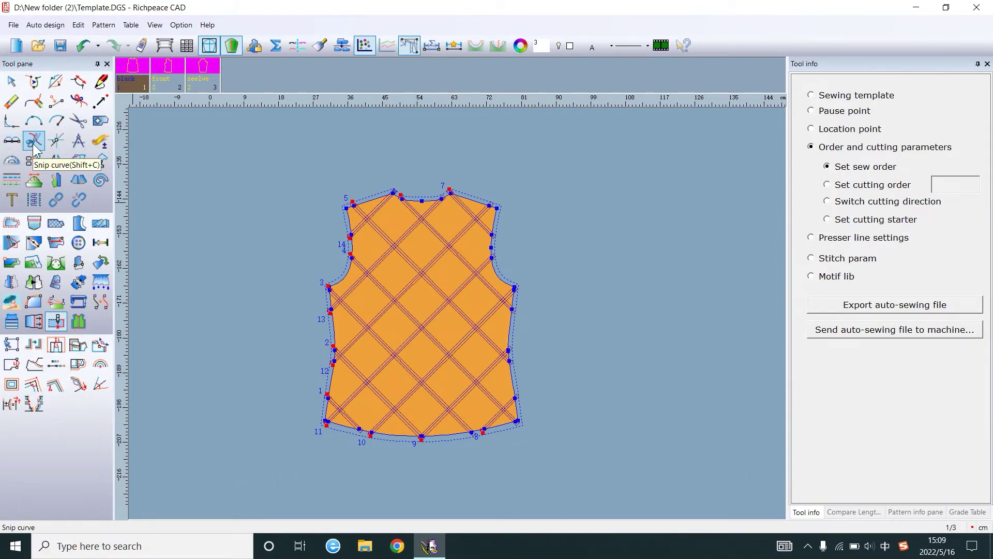
Join all the edge segments of the back piece's outline into one continuous curve with the Snip curve tool
left_click(100, 141)
scroll(442, 302, "down", 3)
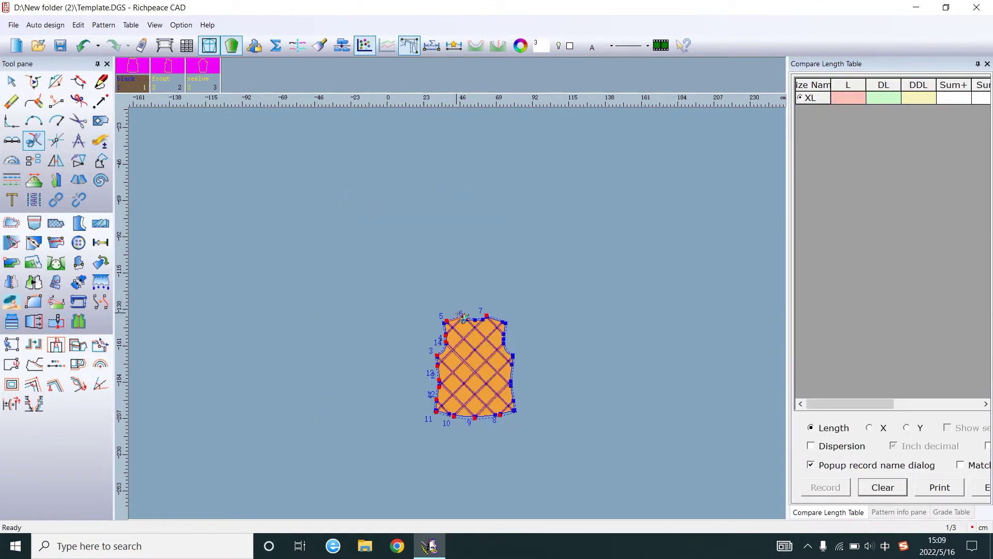
scroll(442, 302, "up", 2)
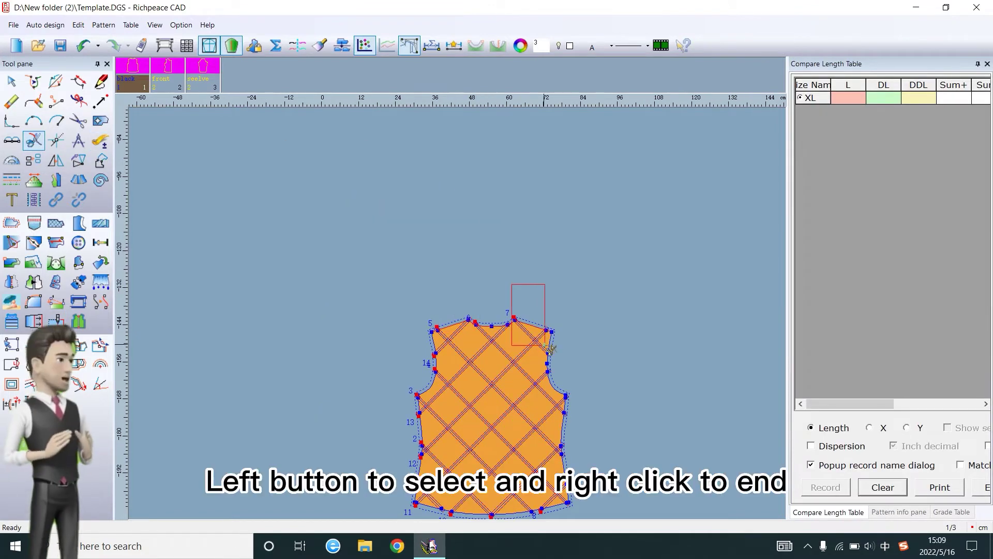
scroll(254, 170, "up", 2)
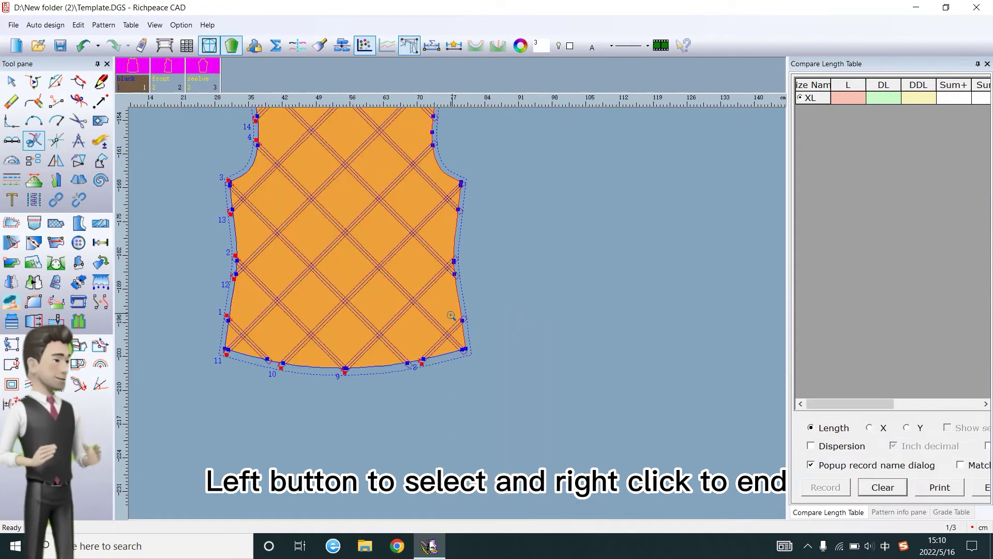
left_click_drag(200, 304, 506, 399)
scroll(462, 315, "down", 2)
scroll(462, 315, "up", 3)
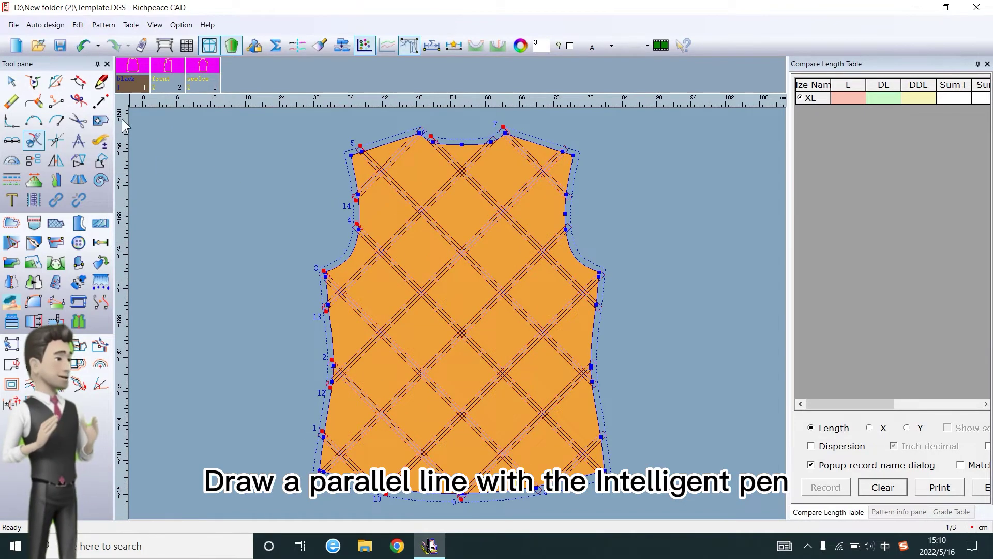
Draw one parallel line 0.3 cm inside the back piece's outline with the Intelligent pen
left_click(102, 82)
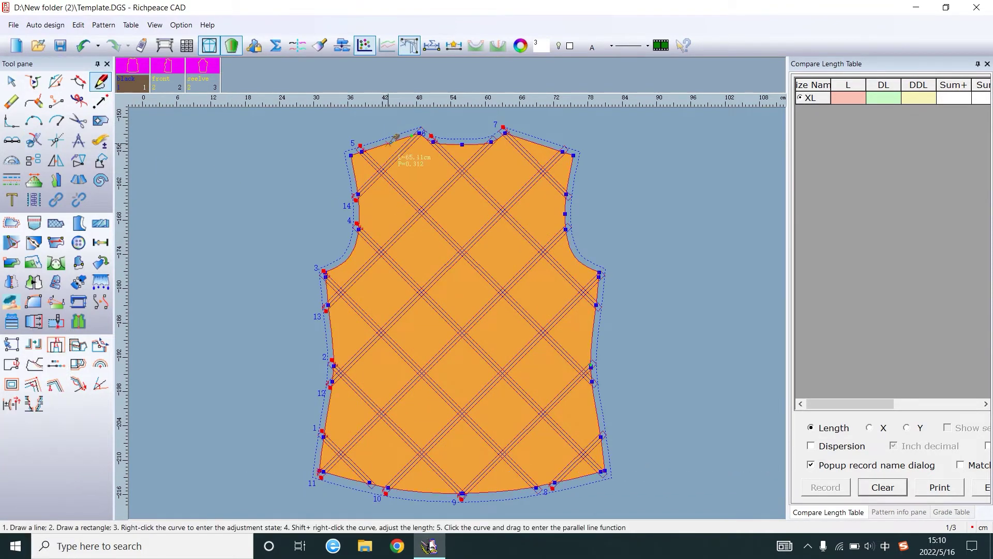
left_click_drag(396, 137, 438, 215)
type("0.3")
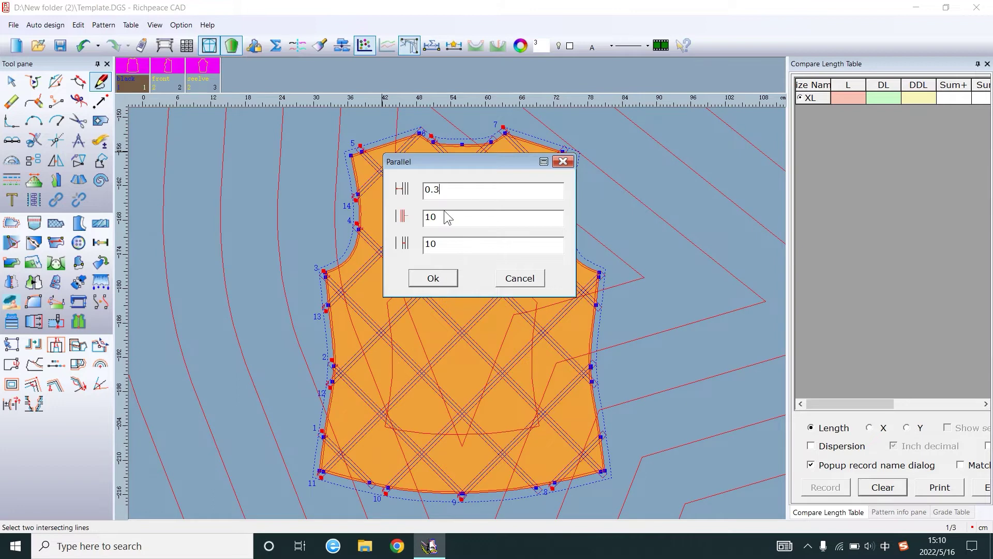
type("1")
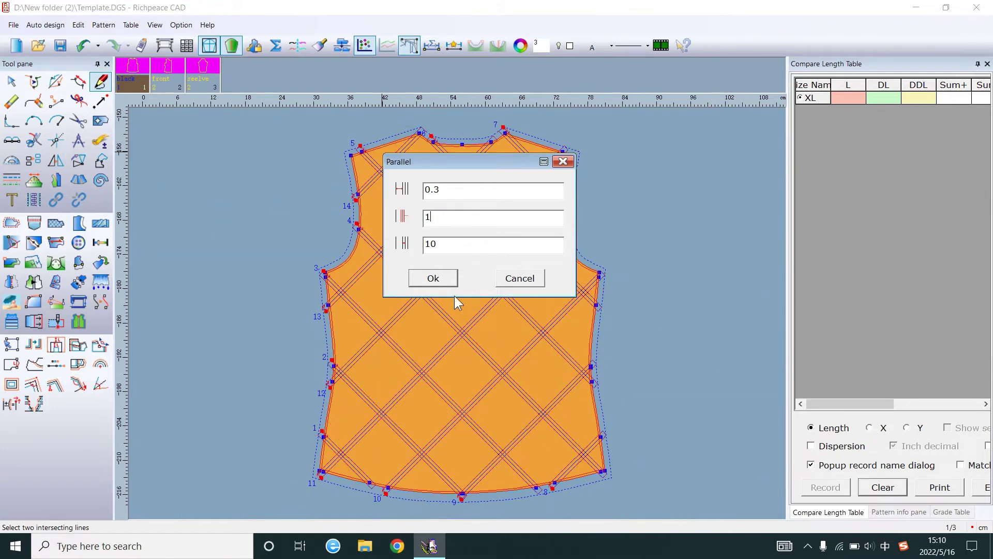
left_click(446, 278)
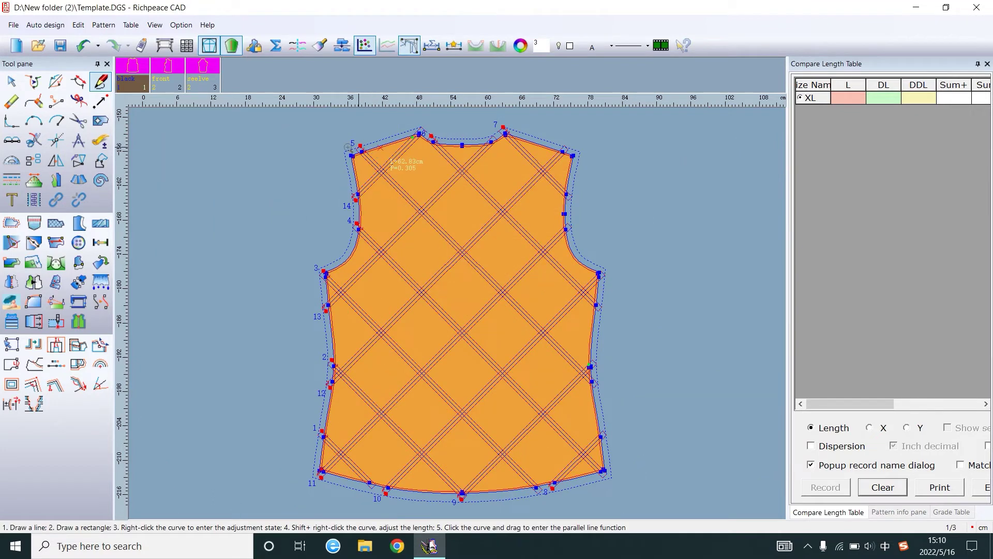
Draw a circle of radius 0.03 cm centred on the inner parallel line at the left shoulder, at length 61.58
right_click_drag(482, 178, 482, 179)
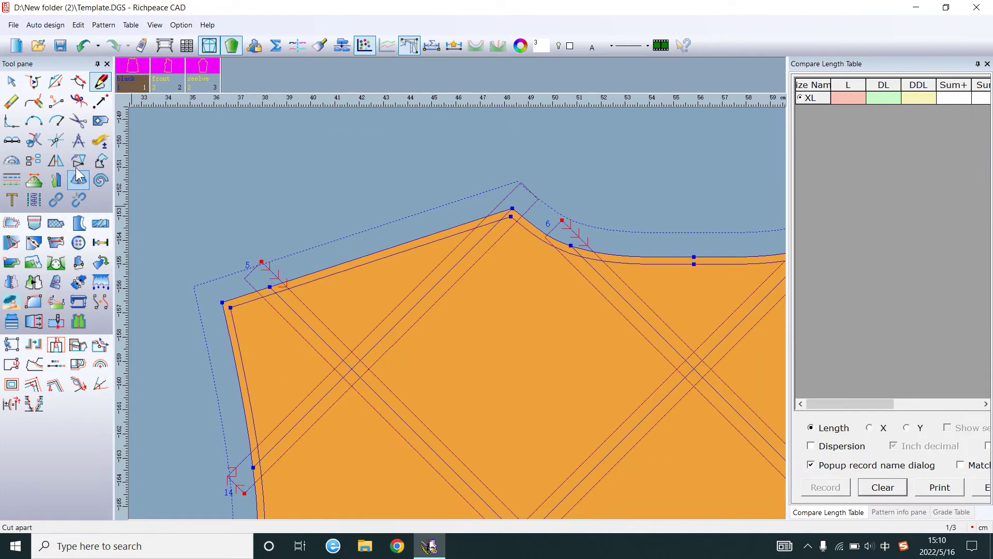
left_click(62, 121)
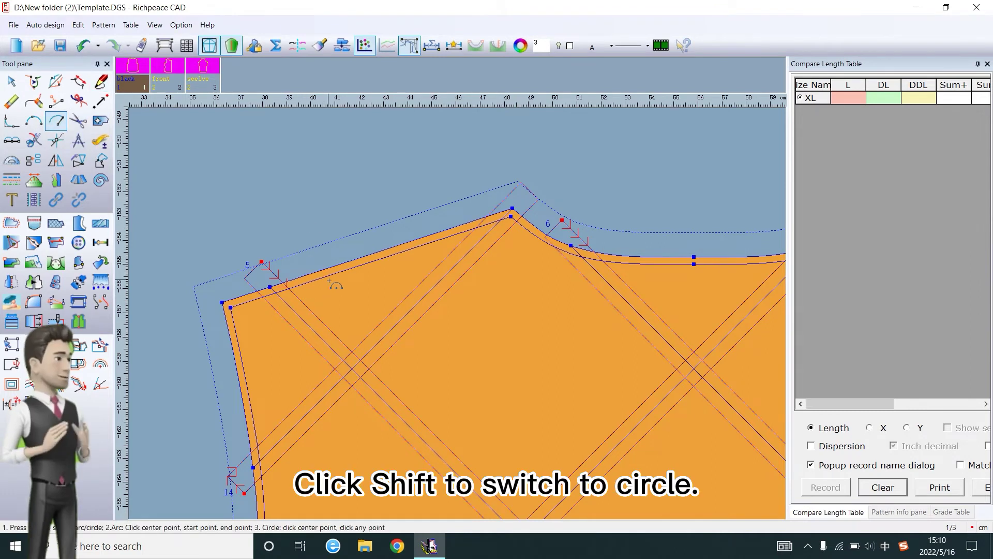
left_click(329, 292)
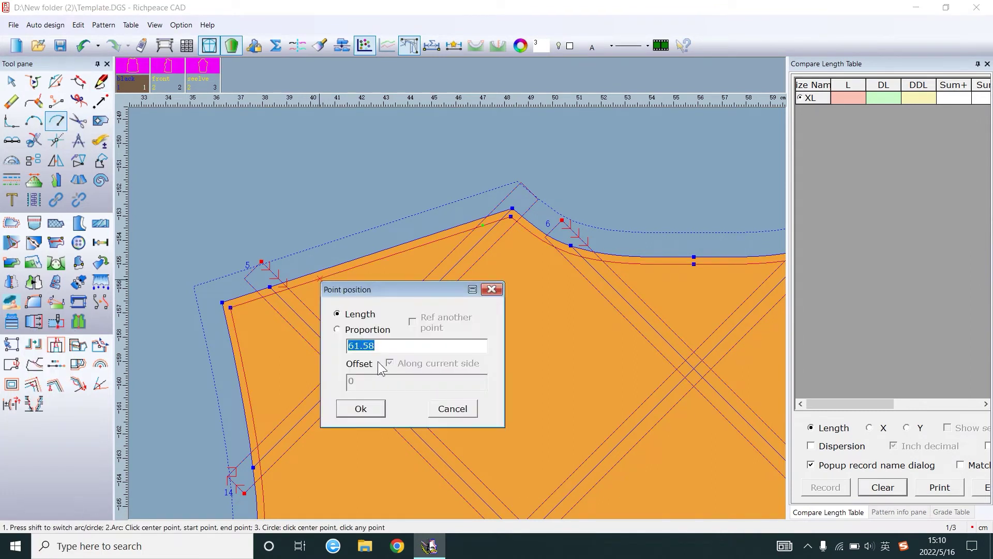
left_click(361, 408)
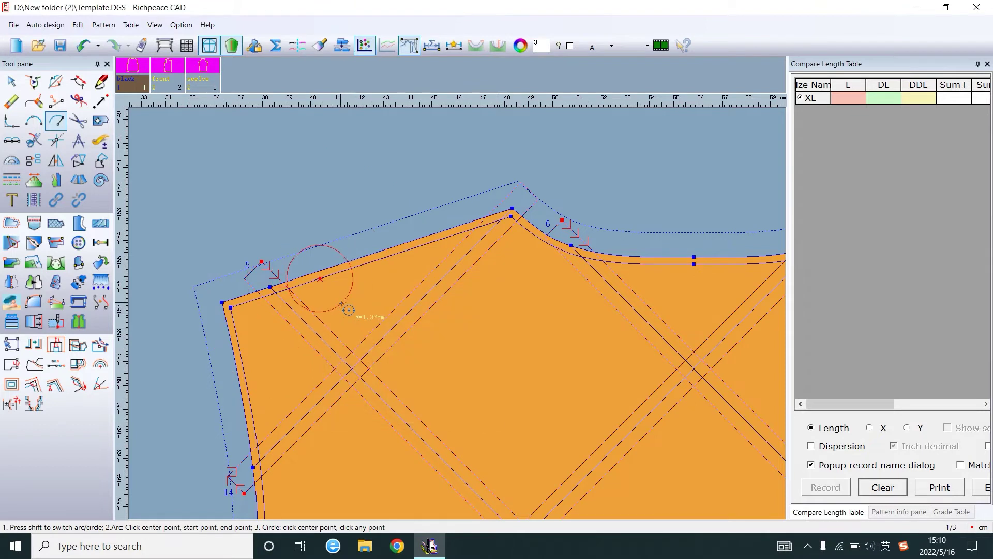
left_click(346, 300)
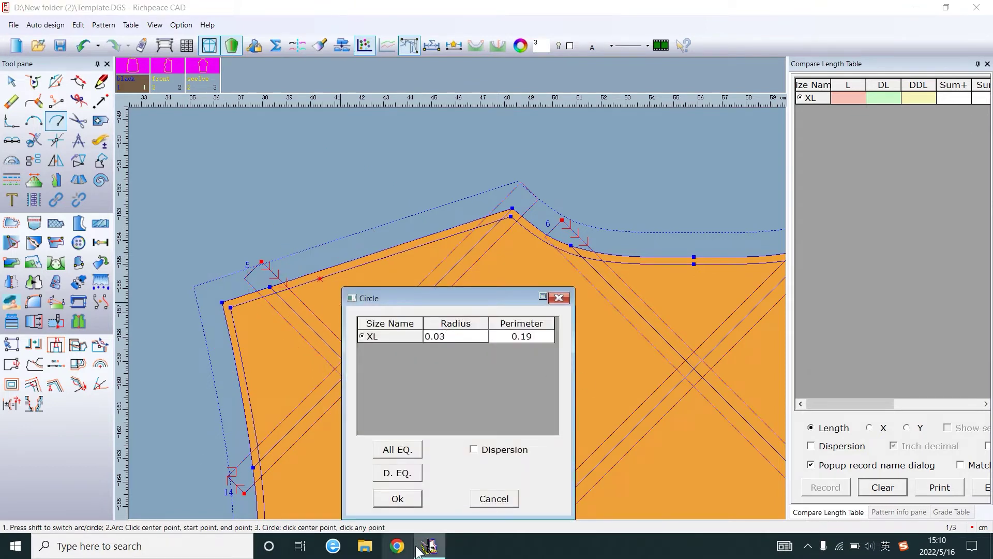
left_click(408, 500)
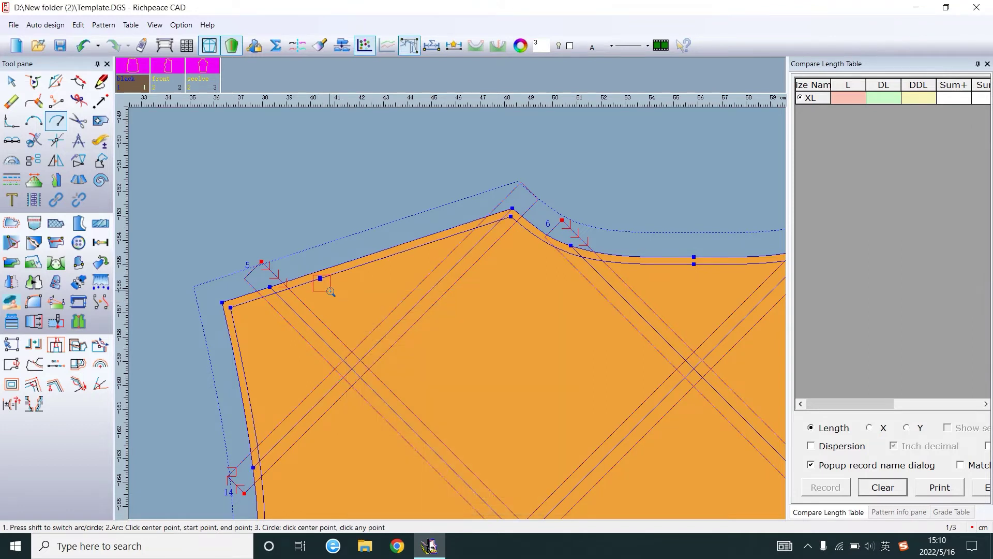
Set the small circle on the left shoulder to the cut line type
left_click_drag(330, 291, 330, 292)
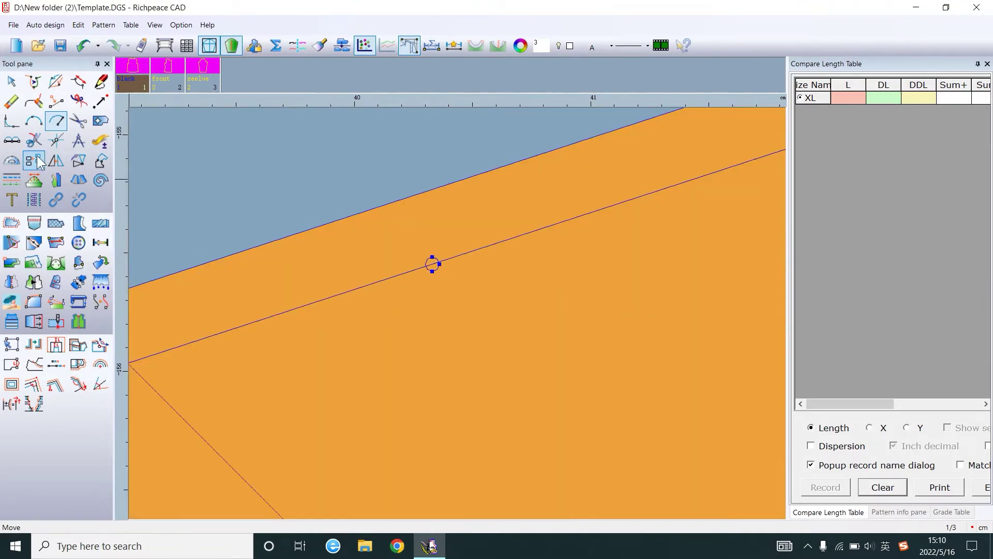
left_click(11, 180)
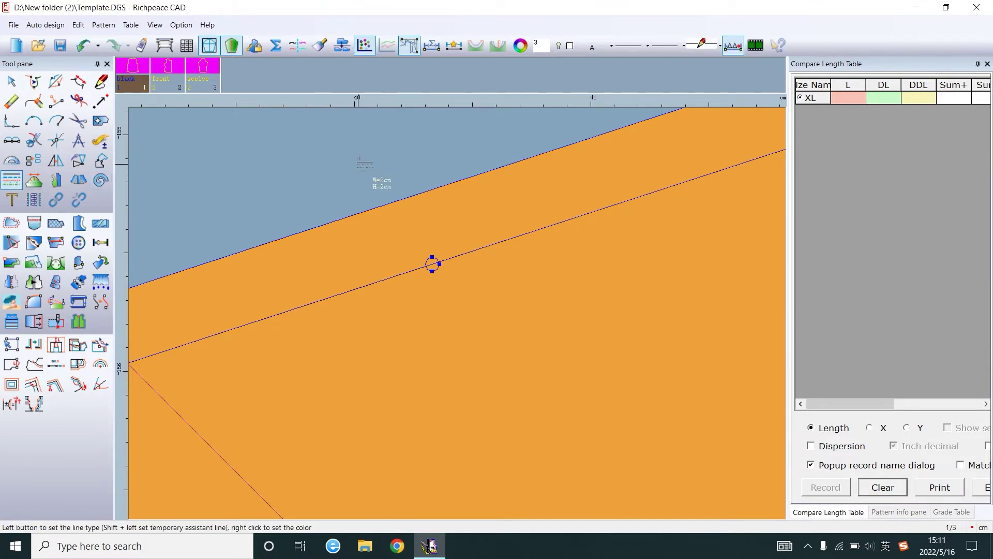
left_click(718, 46)
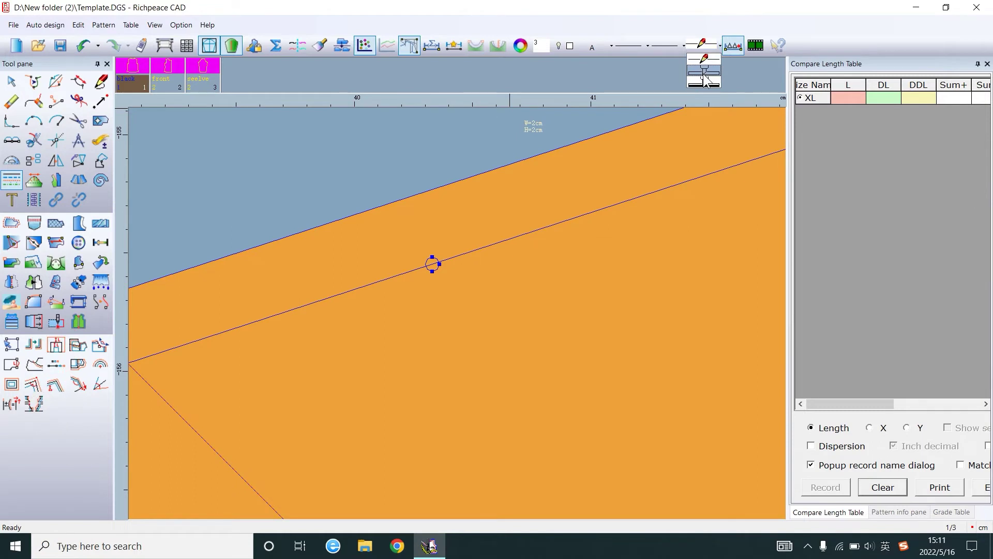
left_click(710, 48)
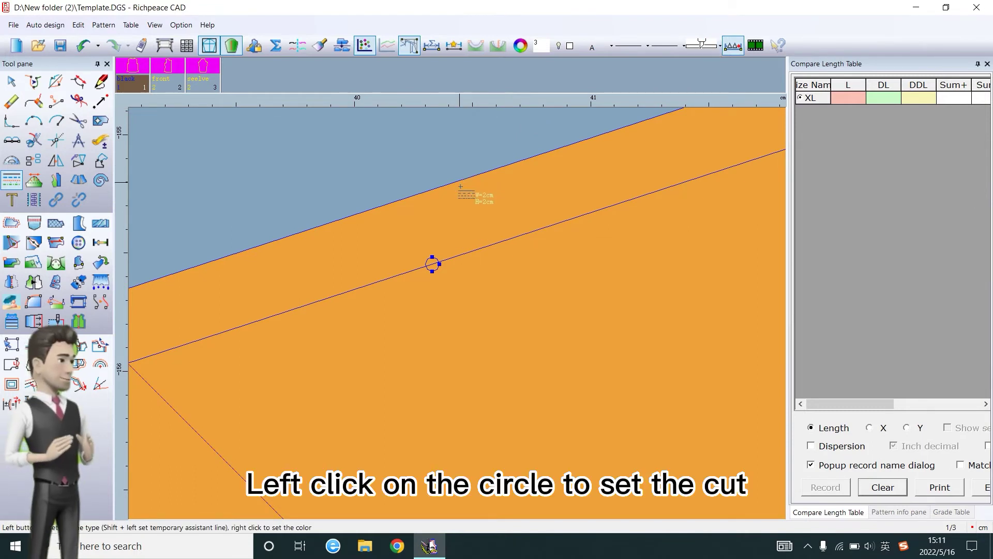
left_click(433, 264)
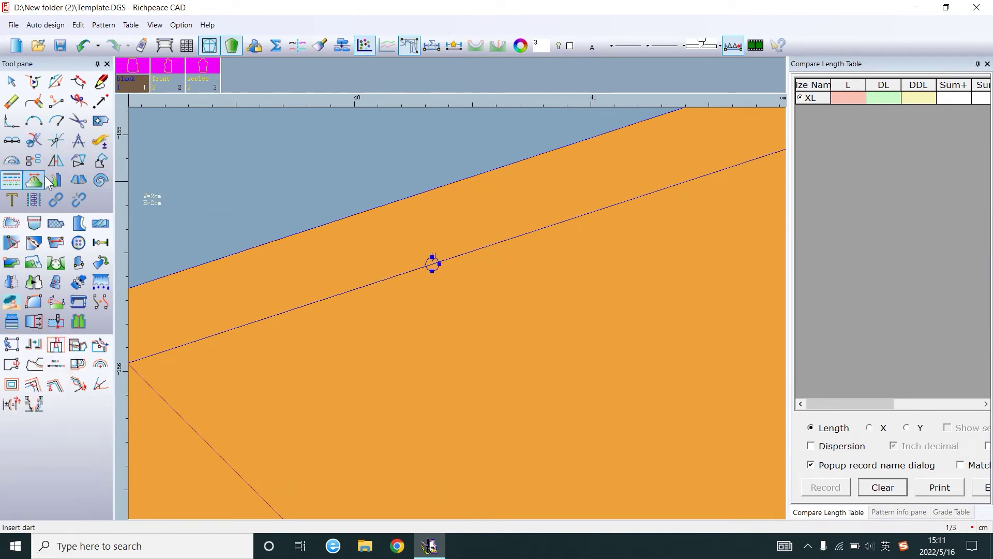
Copy the cut circle multiple times along the inner parallel line around the whole back piece, including shoulder positions 65.33 and 69.32
left_click(34, 160)
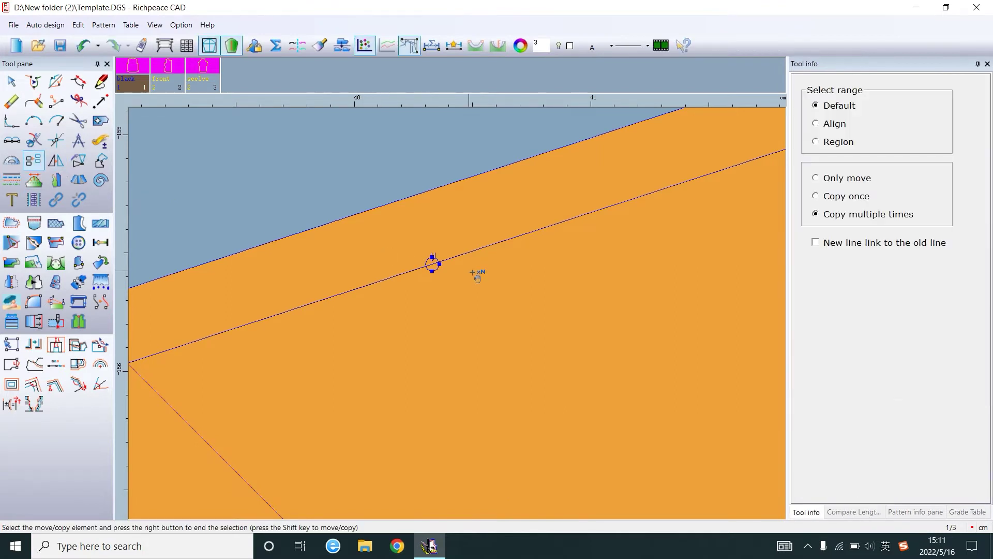
scroll(508, 319, "down", 3)
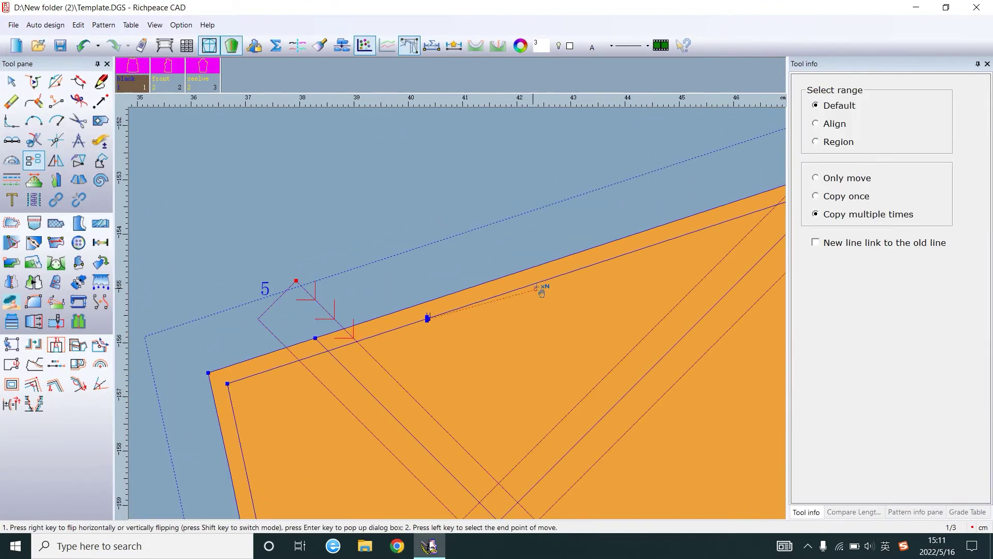
key("Return")
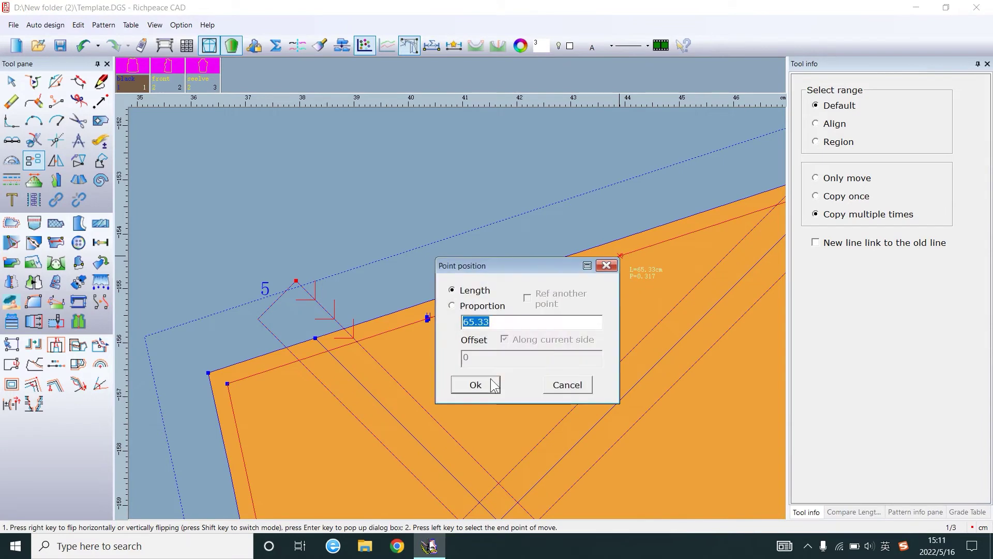
left_click(475, 383)
scroll(504, 329, "down", 1)
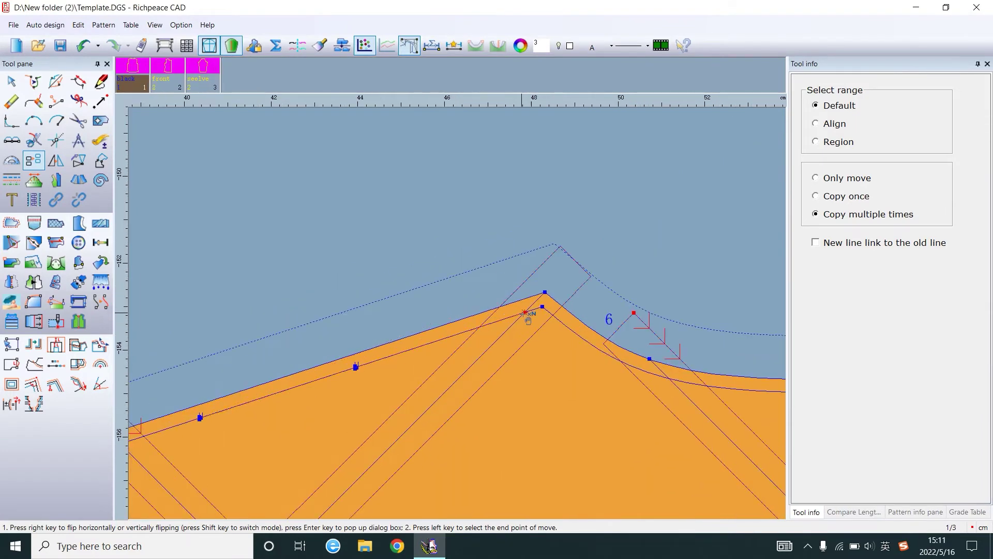
key("Return")
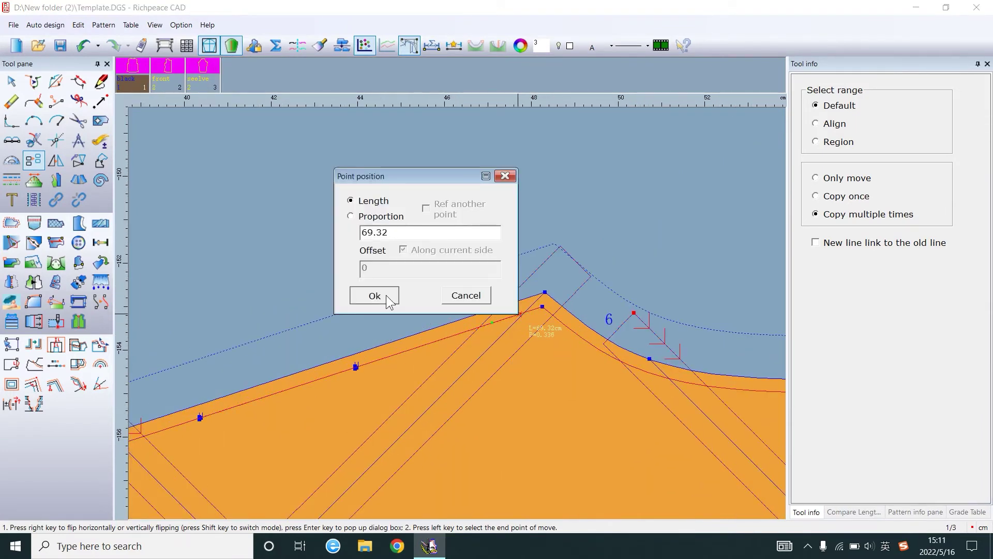
left_click(387, 298)
left_click(578, 396)
scroll(436, 145, "down", 5)
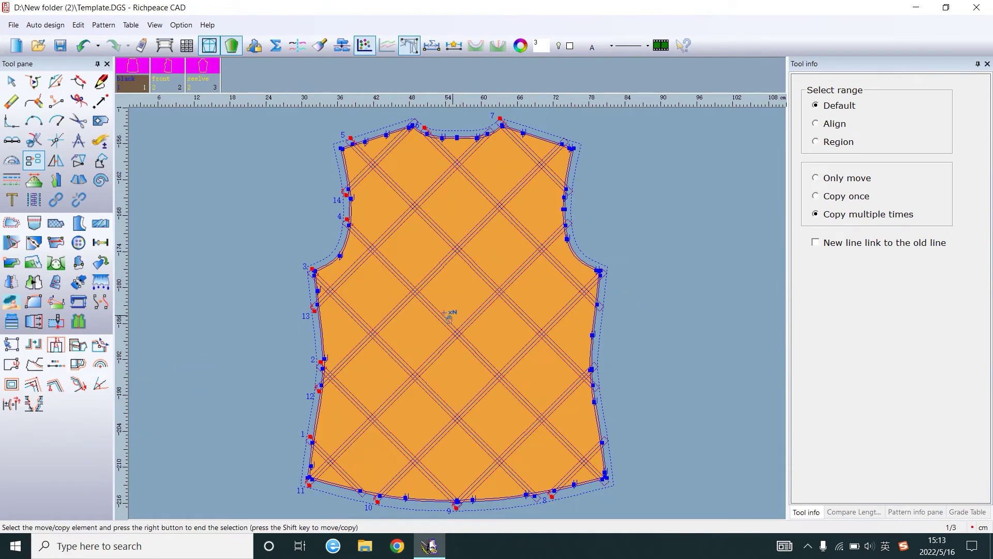
Measure the back piece's width between the underarm points and its length from the right neck point to the hem midpoint
left_click(103, 141)
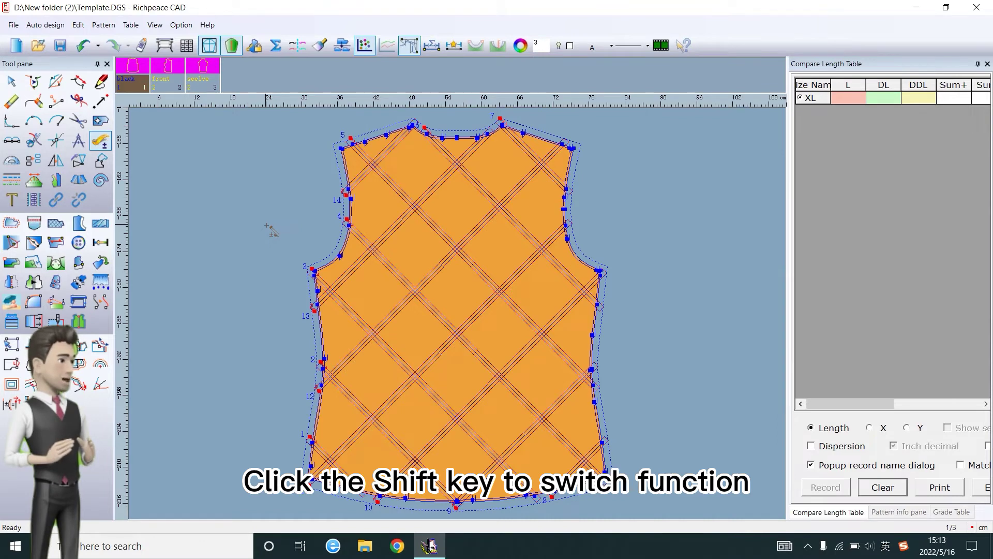
key("shift")
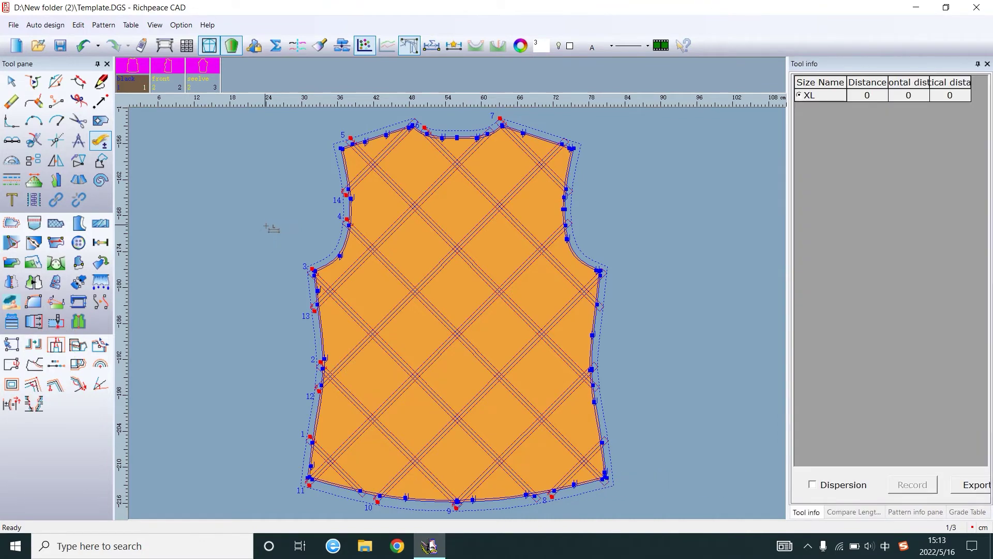
left_click(313, 270)
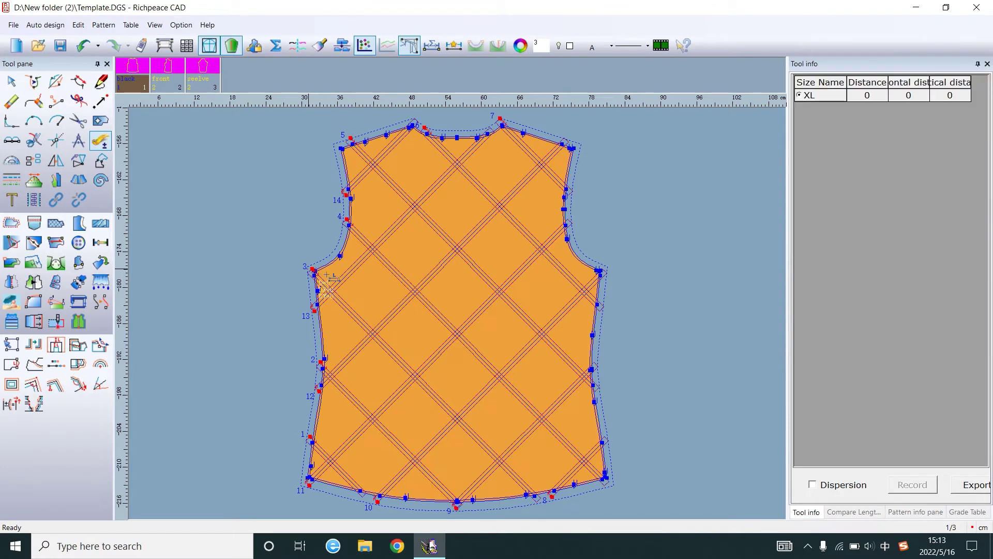
left_click(600, 270)
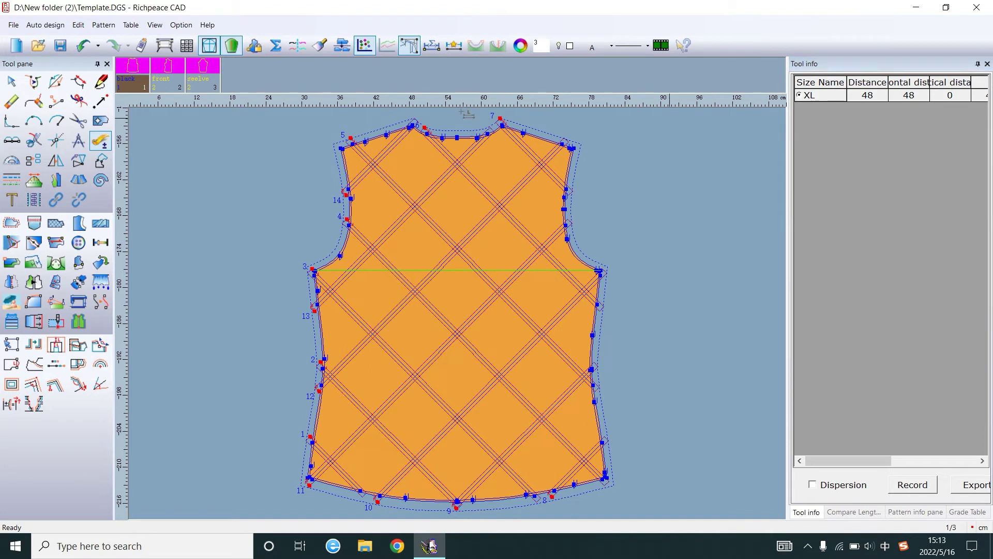
left_click(502, 126)
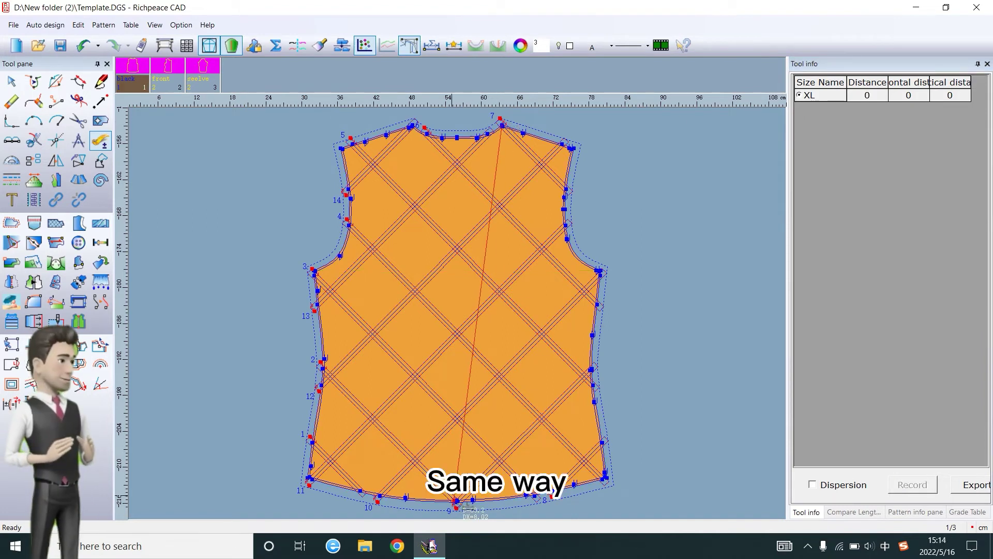
left_click(457, 502)
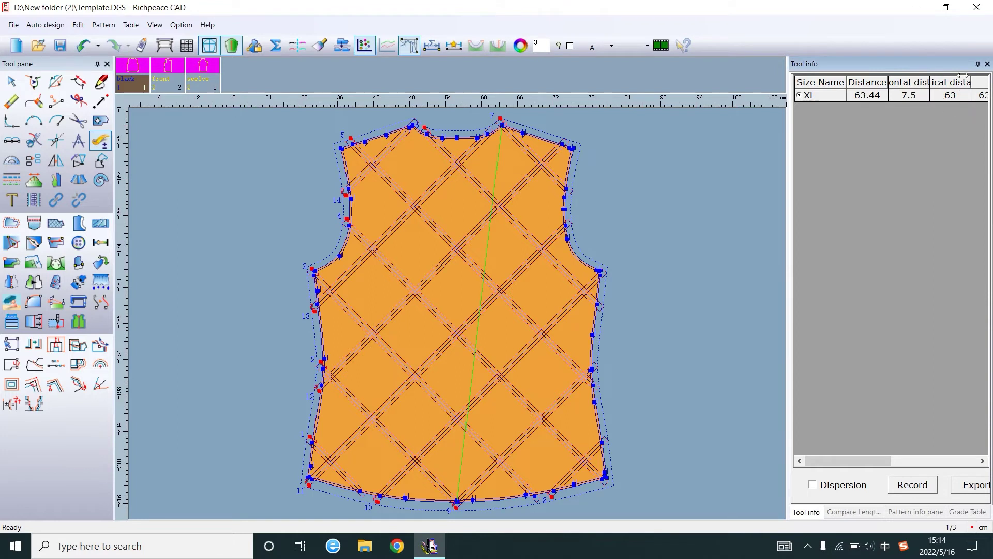
Create a regular sewing template beside the back piece with W 68, H 88, R 0, A 10, B 10, C 7 and D 7
left_click(56, 321)
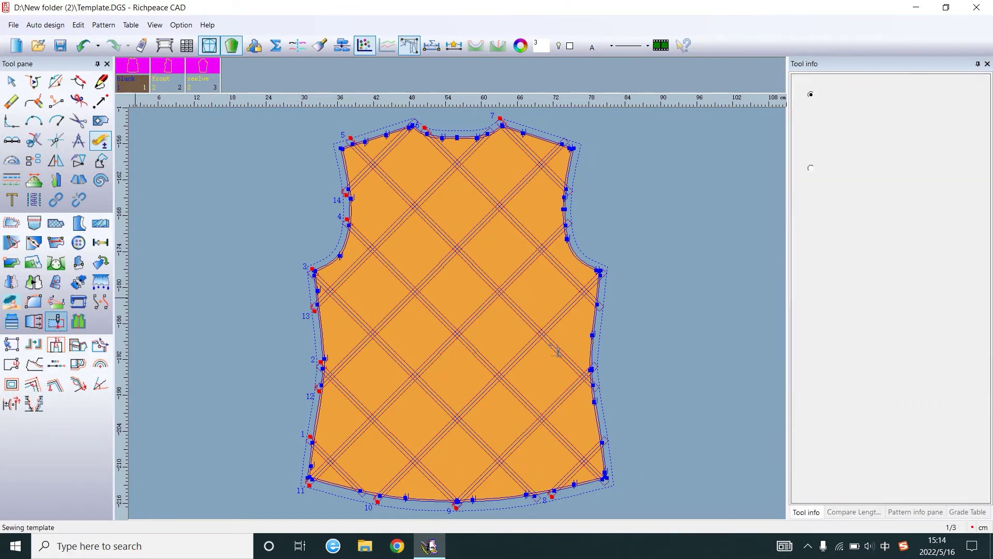
scroll(552, 316, "down", 2)
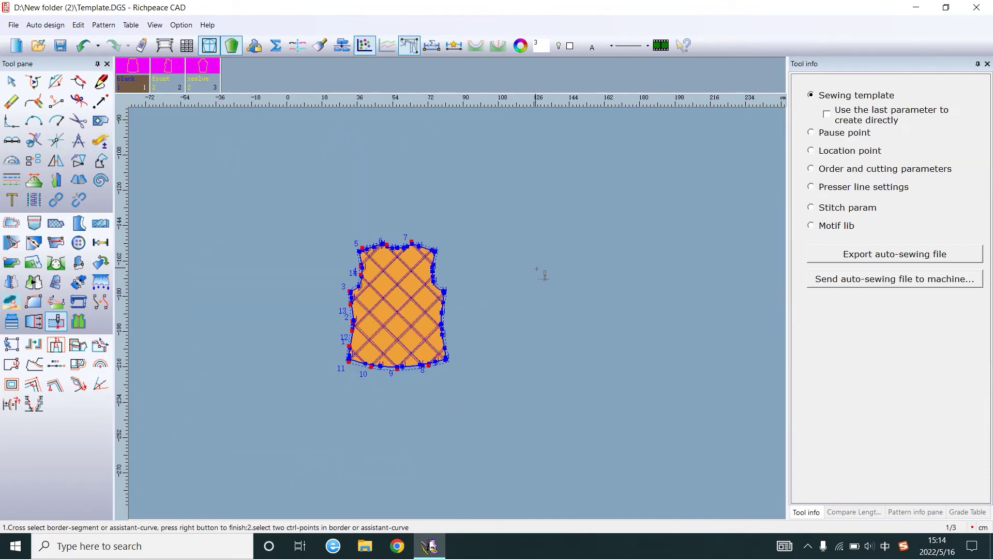
left_click(536, 264)
left_click(668, 435)
left_click_drag(471, 306, 526, 194)
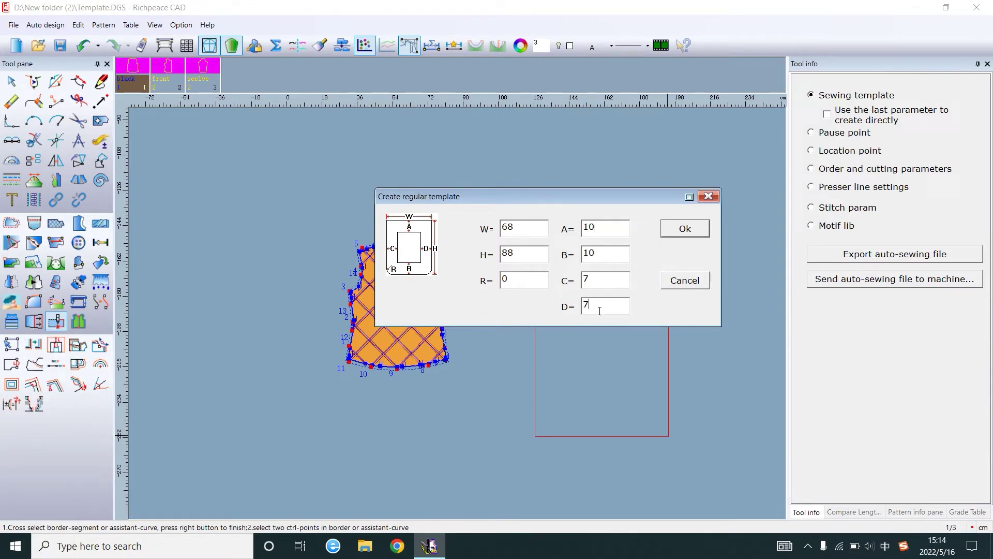
left_click(682, 232)
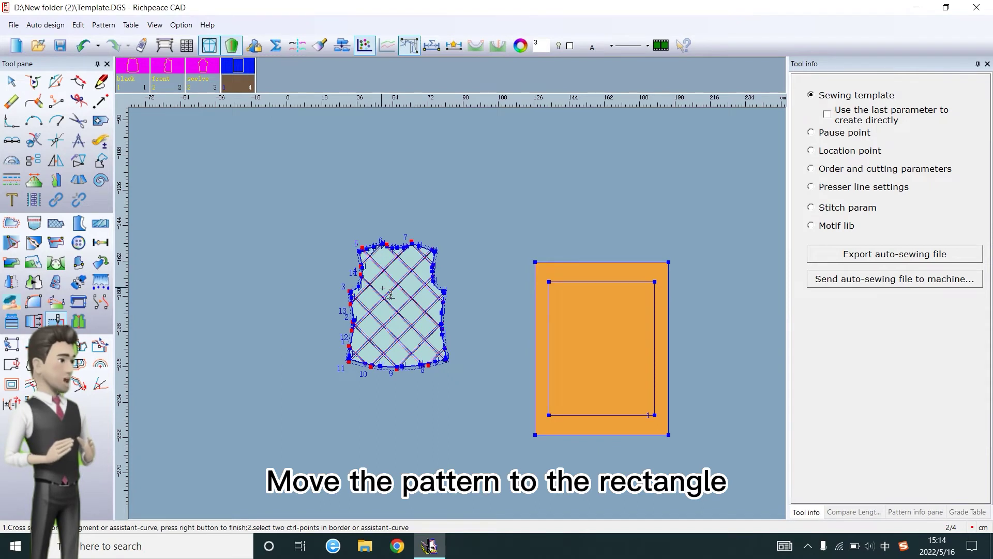
Place the back piece inside the template's inner rectangle to transfer its lines, and move the original piece back out beside the template
left_click_drag(391, 295, 595, 337)
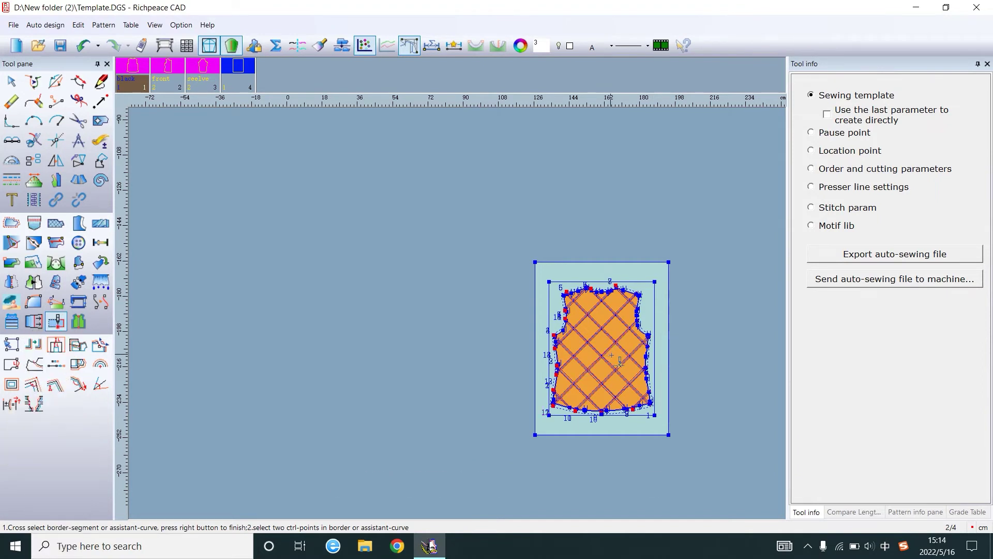
left_click_drag(620, 362, 408, 366)
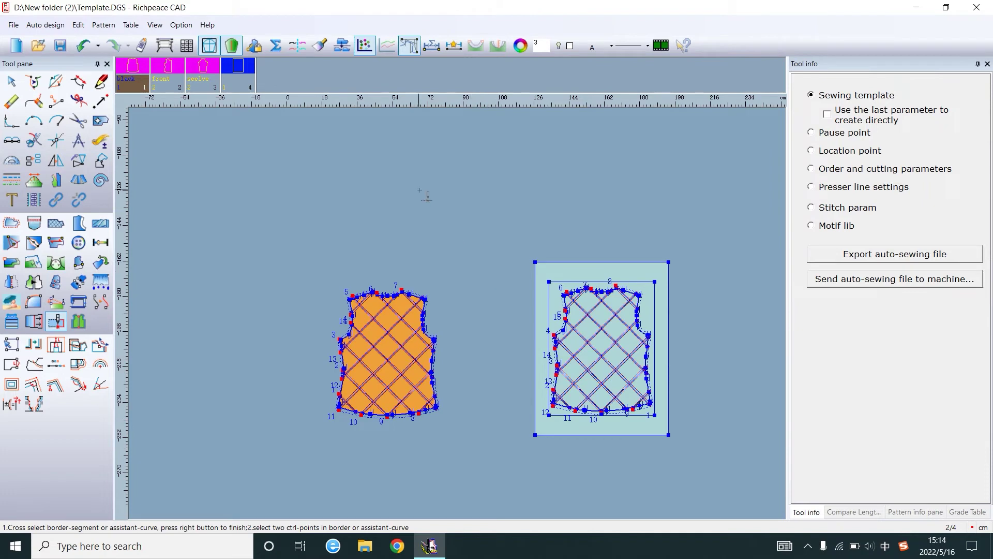
left_click_drag(597, 295, 577, 310)
scroll(677, 307, "up", 2)
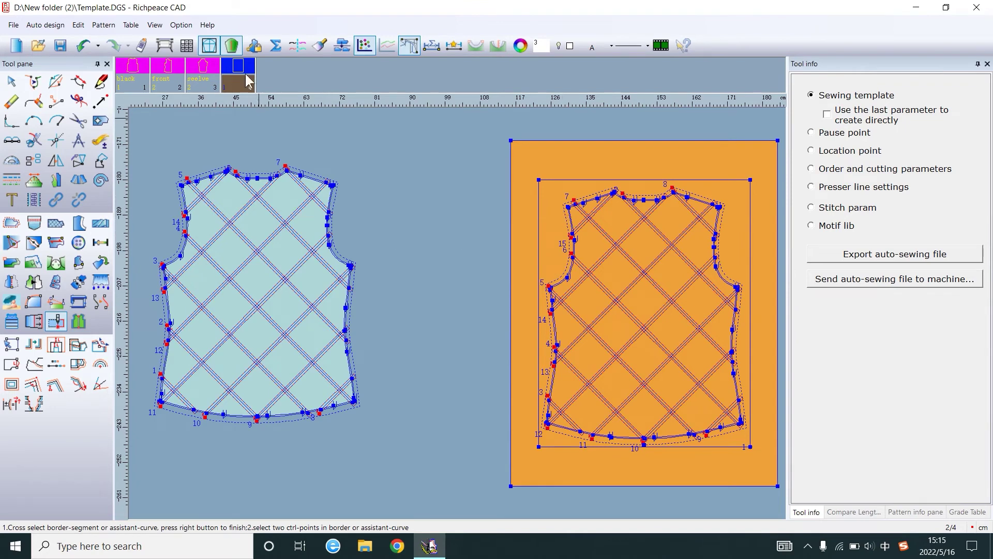
Delete the seam allowance outline copied into the template and the numbered point at the inner rectangle's lower-right corner
left_click(10, 103)
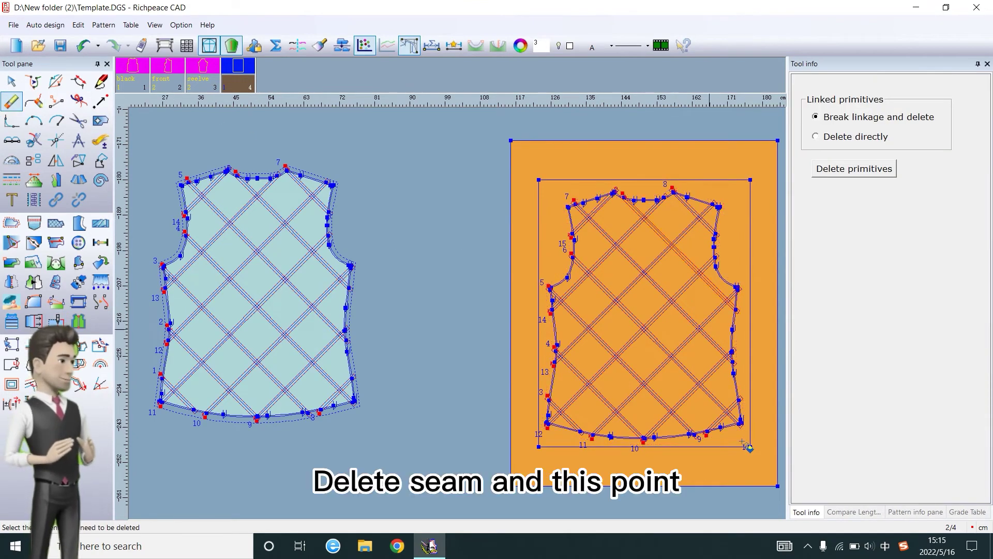
scroll(748, 447, "up", 4)
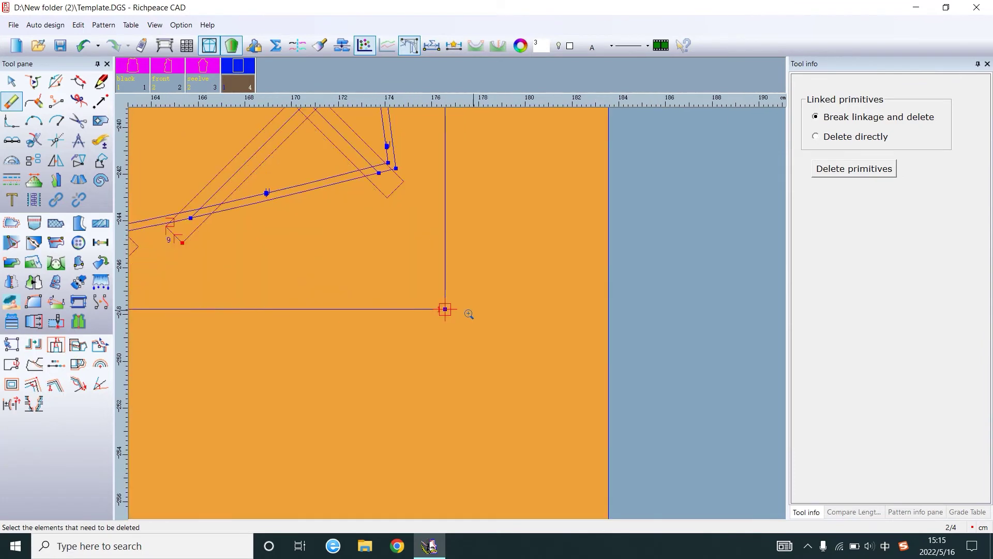
scroll(466, 320, "down", 5)
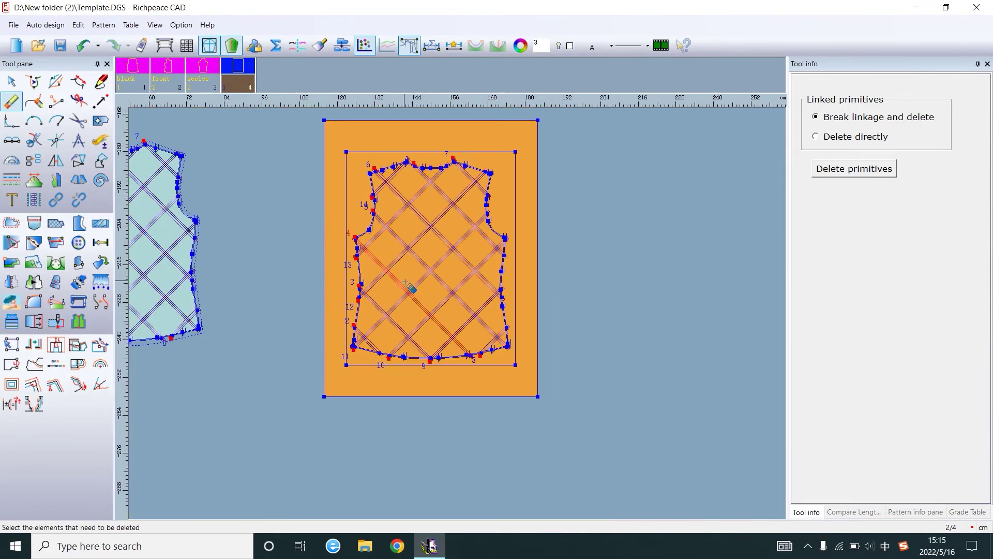
scroll(240, 362, "up", 2)
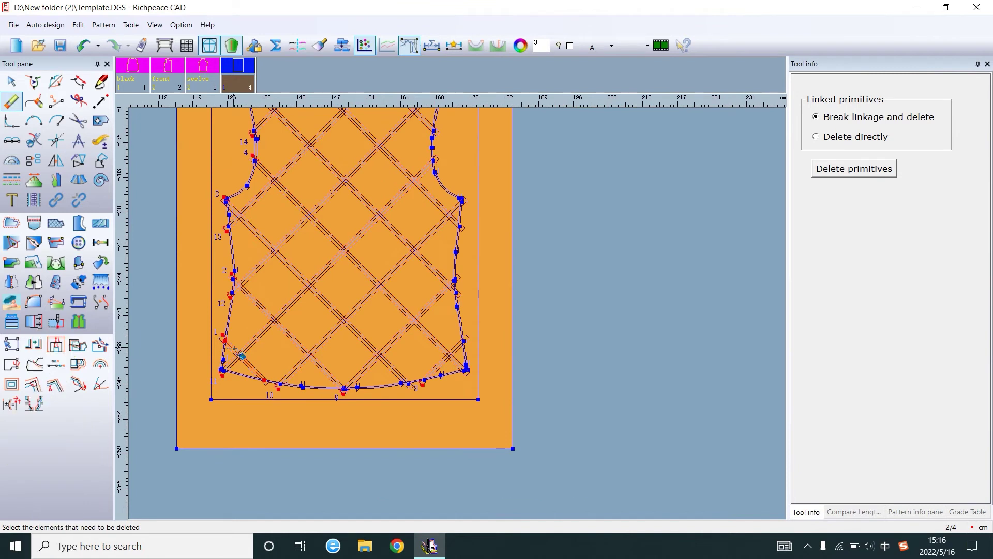
Draw a short vertical line up from the template's bottom edge, below the inner rectangle's lower-left corner
left_click(95, 88)
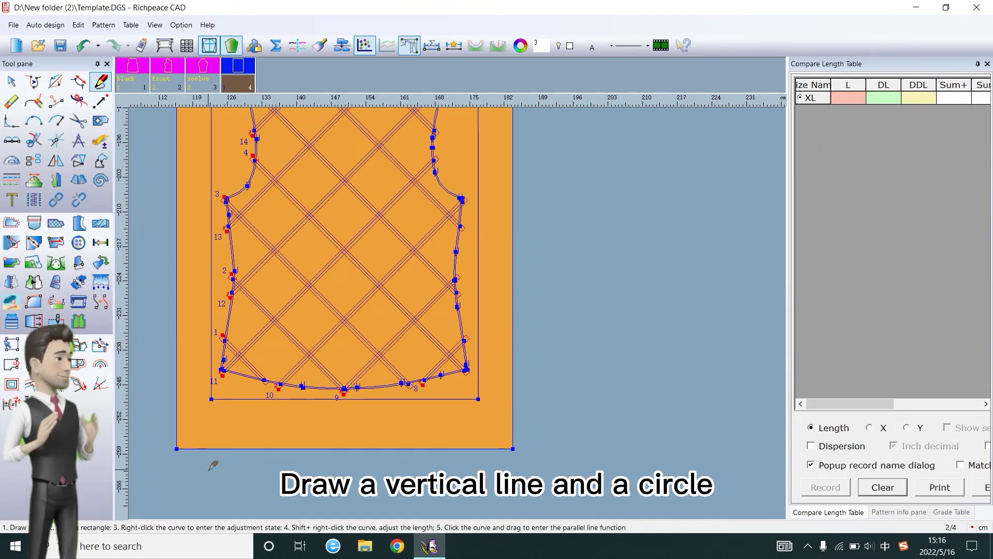
left_click(214, 448)
left_click(253, 418)
key("Return")
left_click(264, 398)
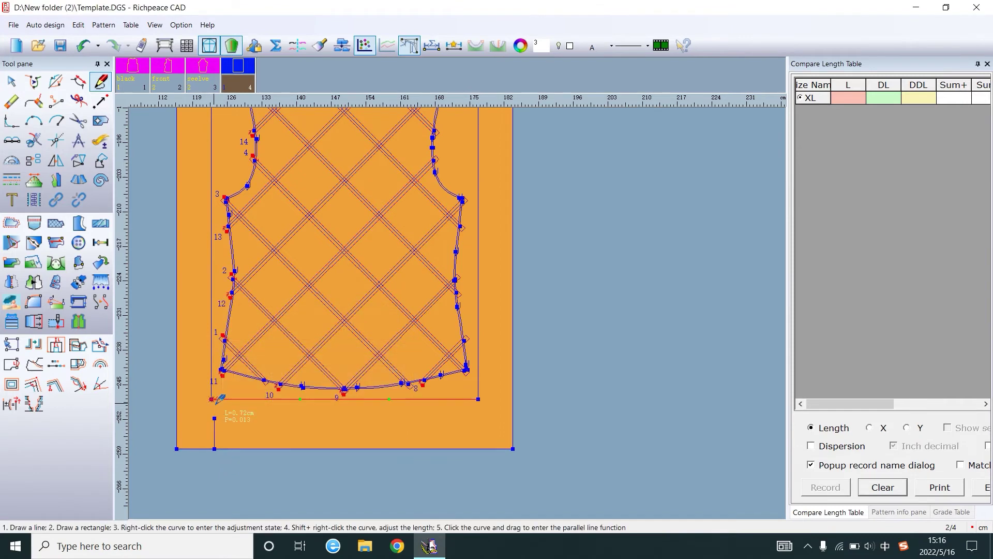
Draw a circle of radius 0.15 cm centred on the upper end of the short vertical line
scroll(461, 317, "down", 2)
scroll(461, 317, "up", 4)
scroll(461, 317, "up", 3)
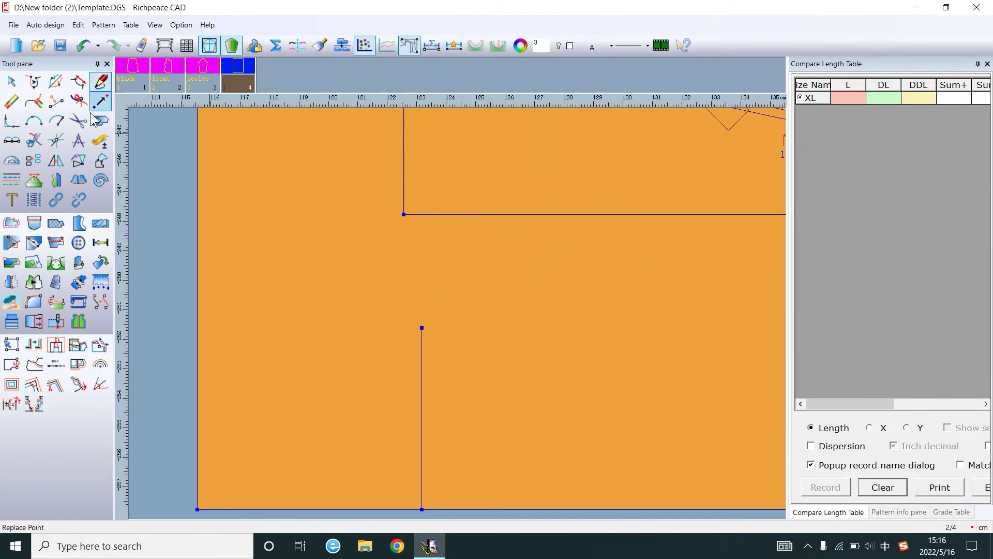
left_click(56, 121)
left_click(422, 328)
left_click(451, 342)
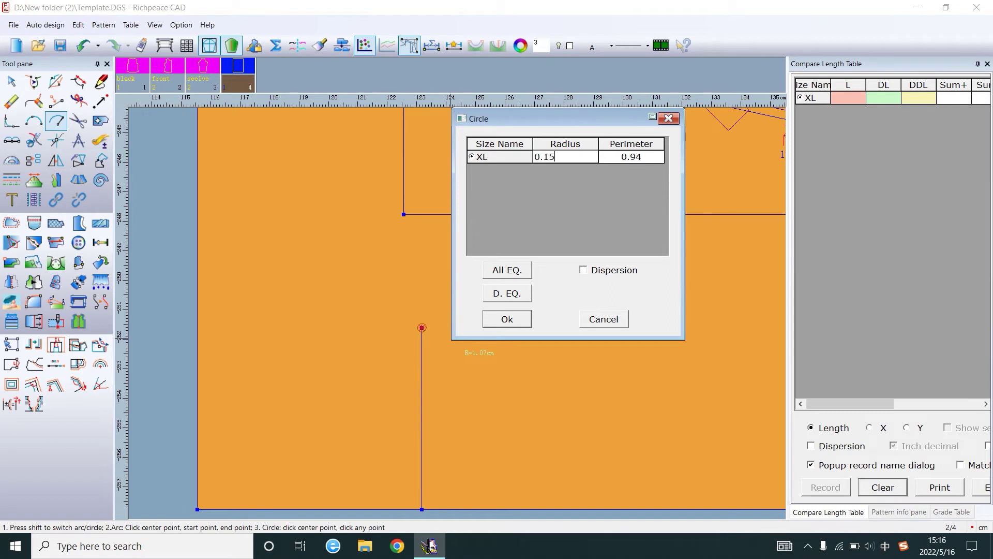
left_click(507, 320)
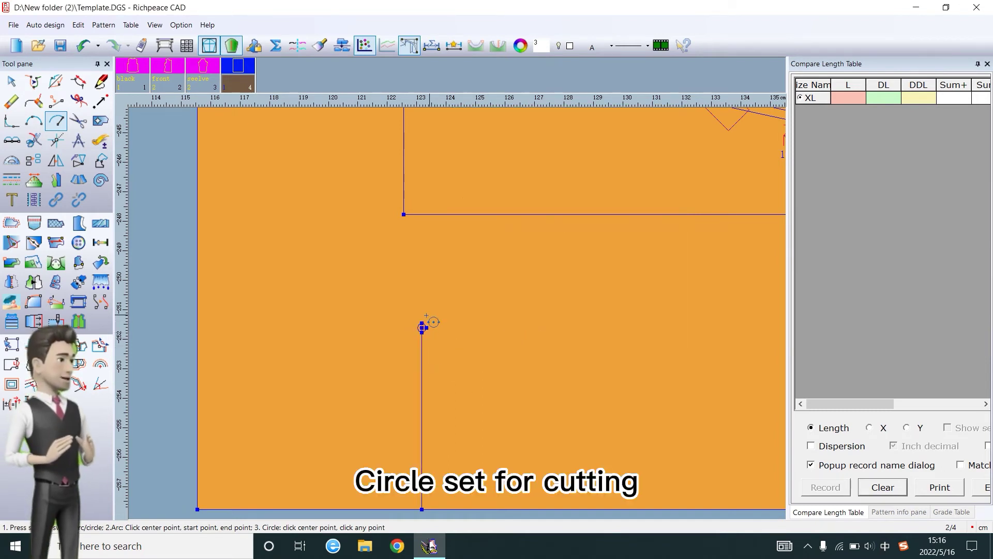
Set the circle at the upper end of the short vertical line to the cut line type
left_click(11, 179)
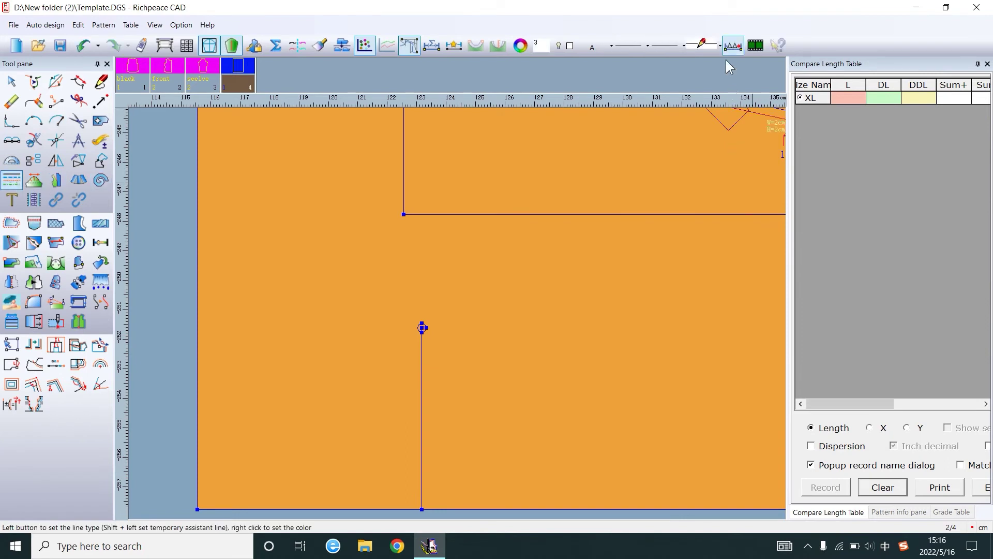
left_click(719, 45)
left_click(704, 80)
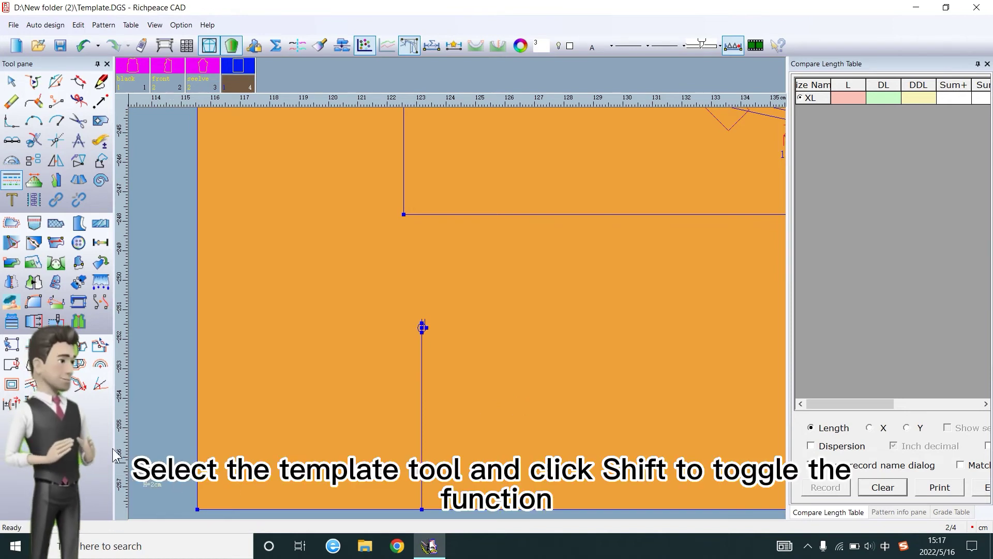
Switch the sewing template tool to Location point and place a location point at the circle's centre
left_click(56, 321)
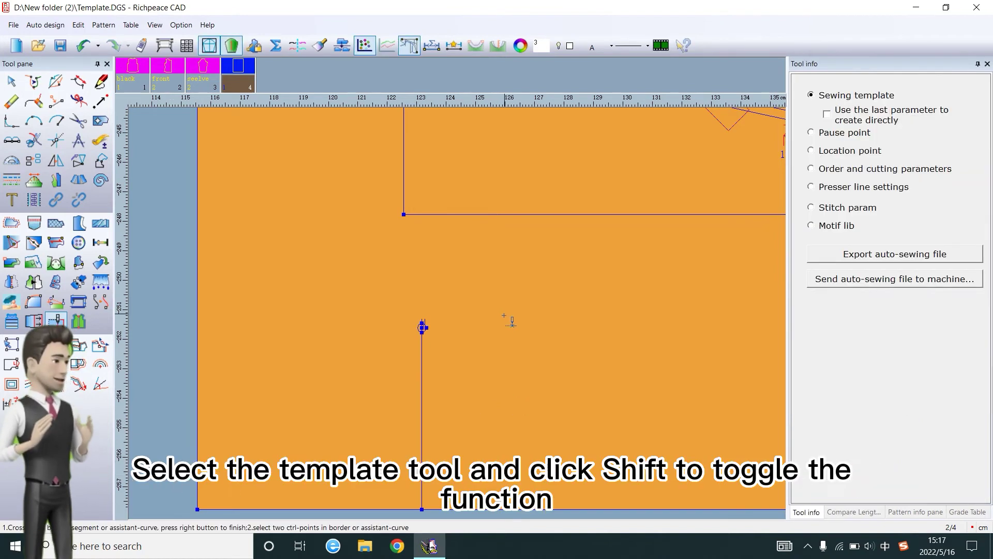
right_click(459, 326)
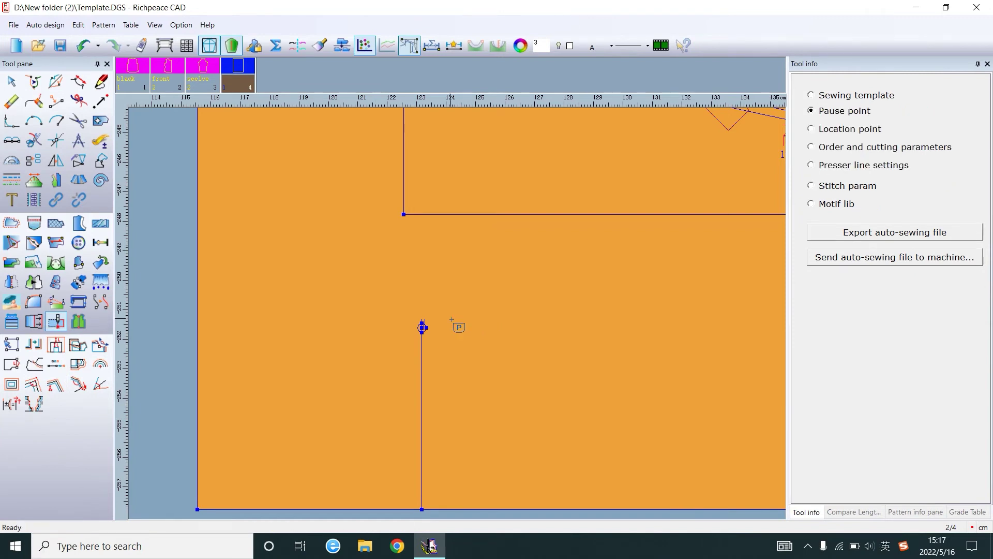
right_click(458, 327)
left_click(422, 328)
scroll(450, 343, "up", 3)
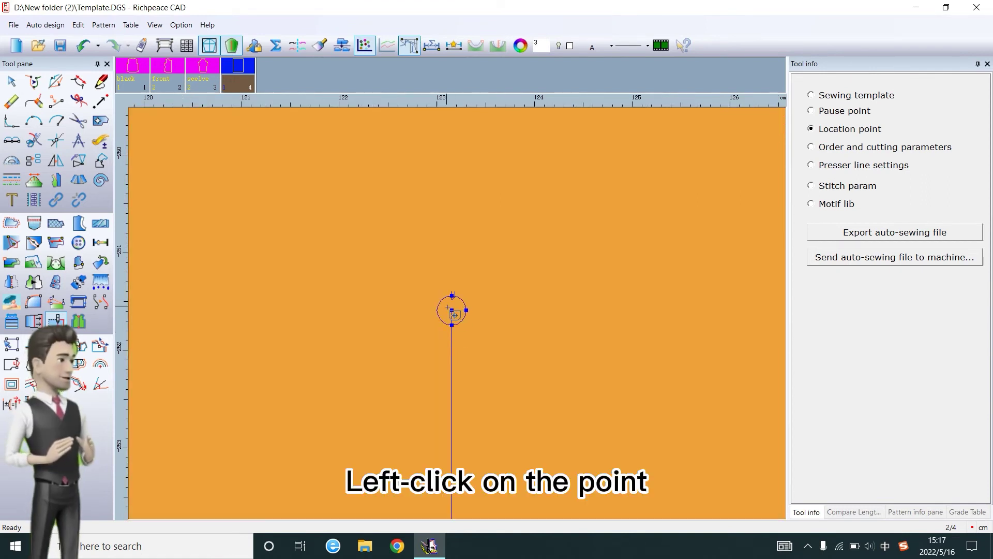
left_click(453, 310)
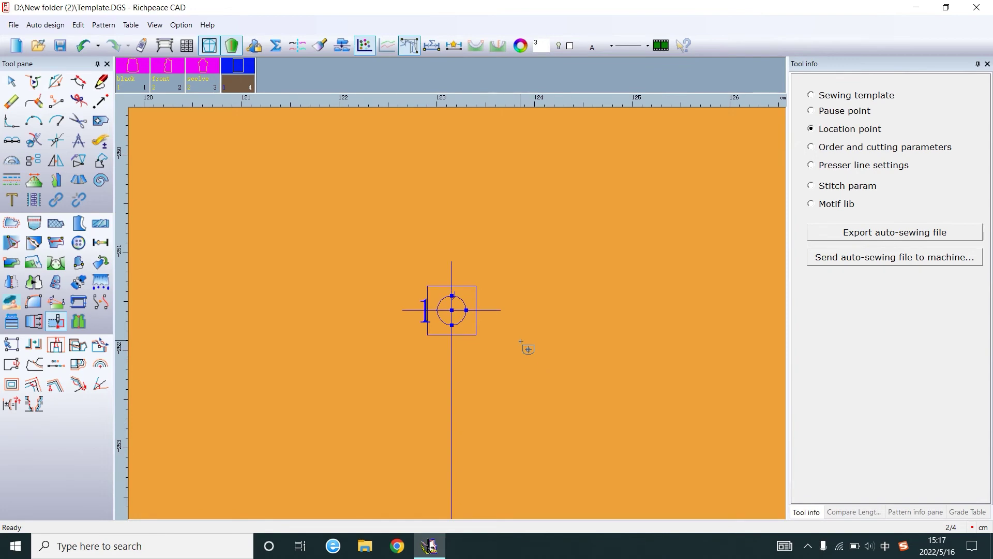
key("F4")
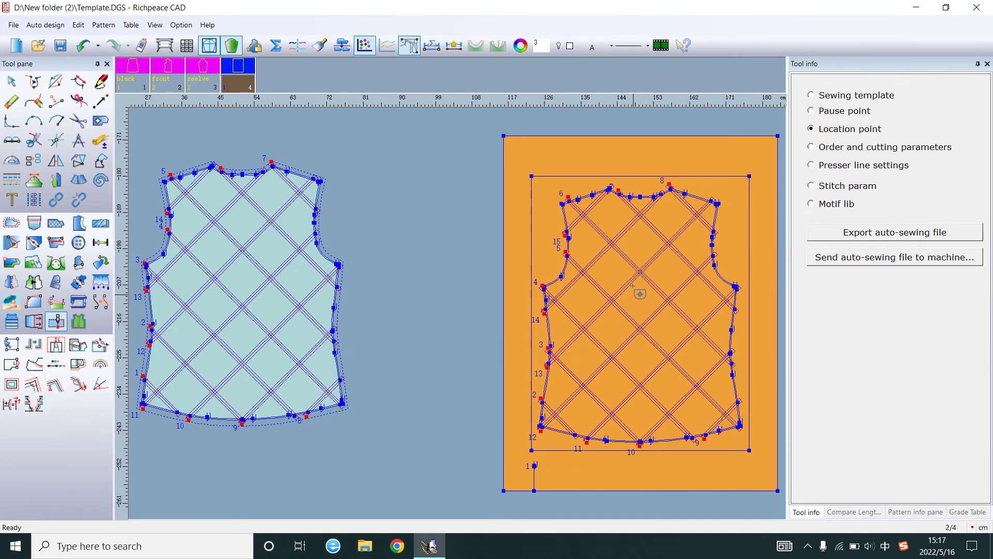
In System setup, review the plot parameters and clear the &S text shown above the grainline
left_click(182, 26)
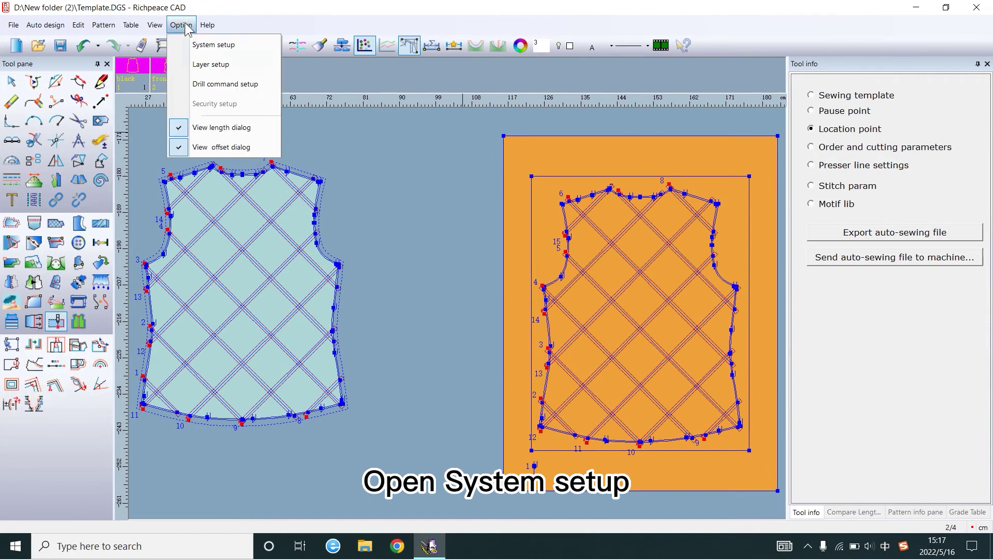
left_click(238, 45)
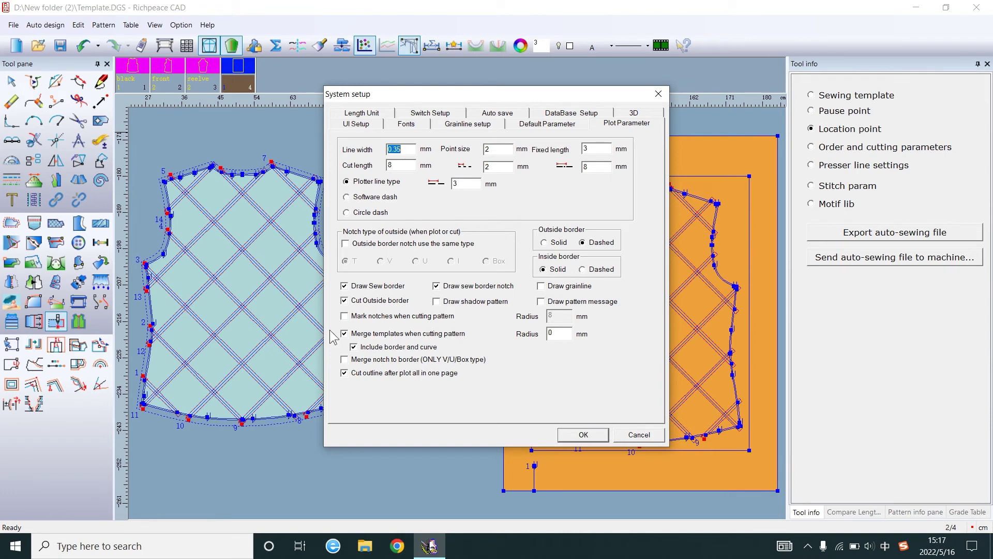
key("Tab")
key("Tab")
left_click(478, 127)
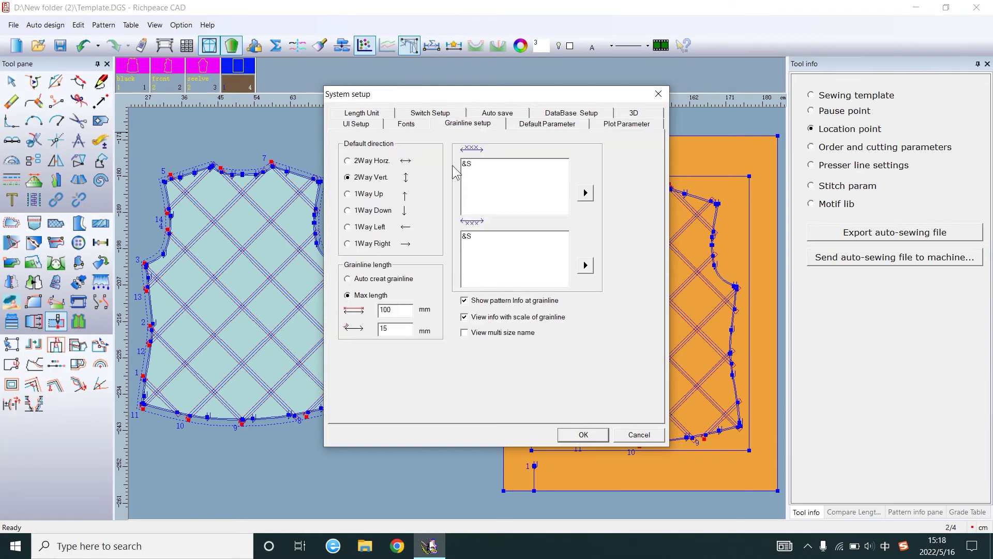
left_click_drag(481, 173, 441, 170)
key("Delete")
left_click(595, 436)
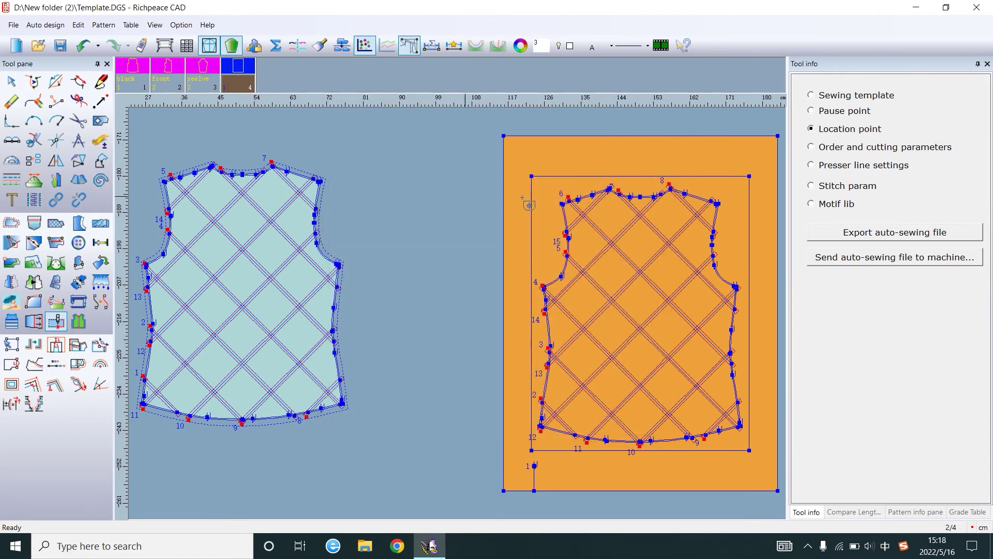
Export the selected template as auto-sewing file P4_XL in Richpeace 5.0(*.DSR) format to D:\New folder (2)\
left_click(880, 239)
left_click(547, 306)
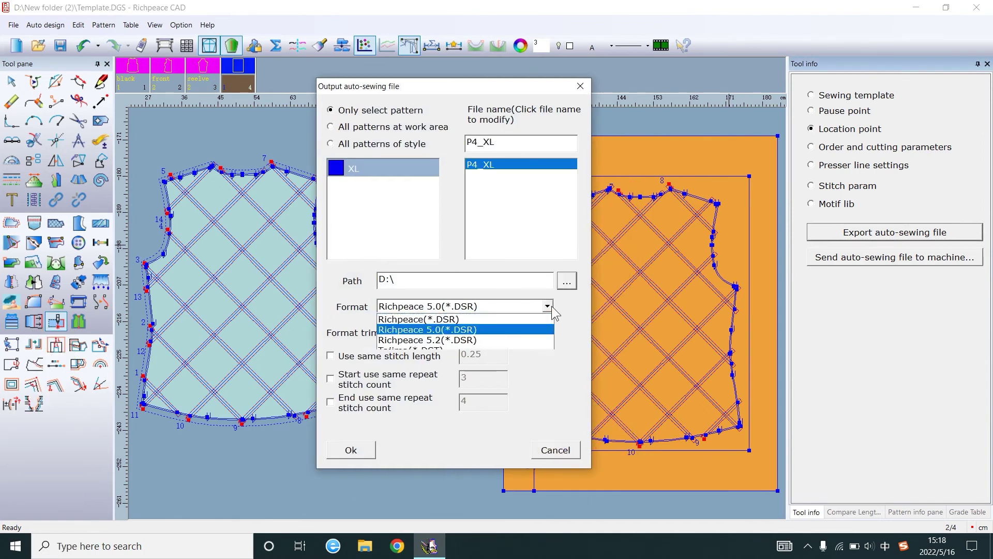
left_click(426, 331)
left_click(567, 282)
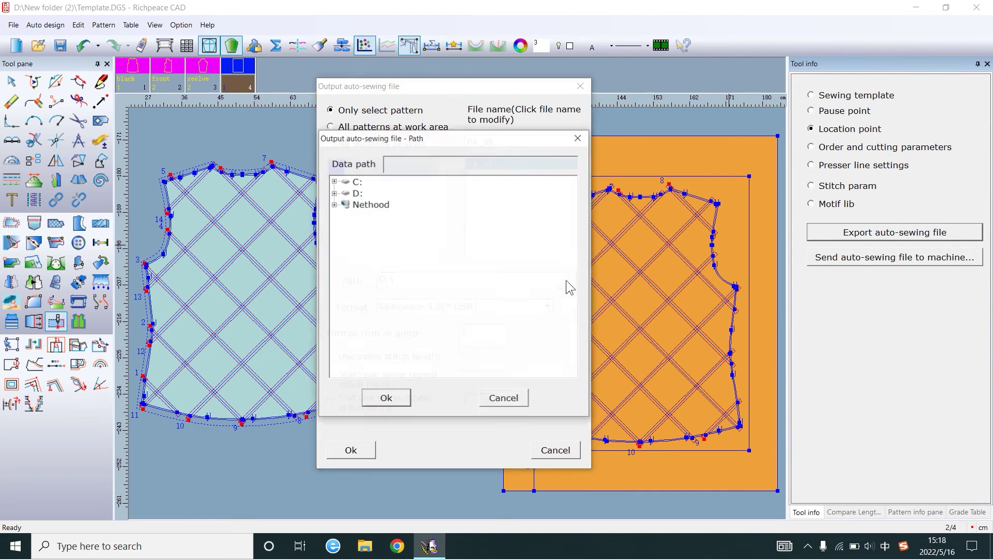
left_click(341, 194)
scroll(411, 259, "down", 6)
scroll(410, 259, "down", 1)
scroll(442, 282, "up", 7)
left_click(345, 319)
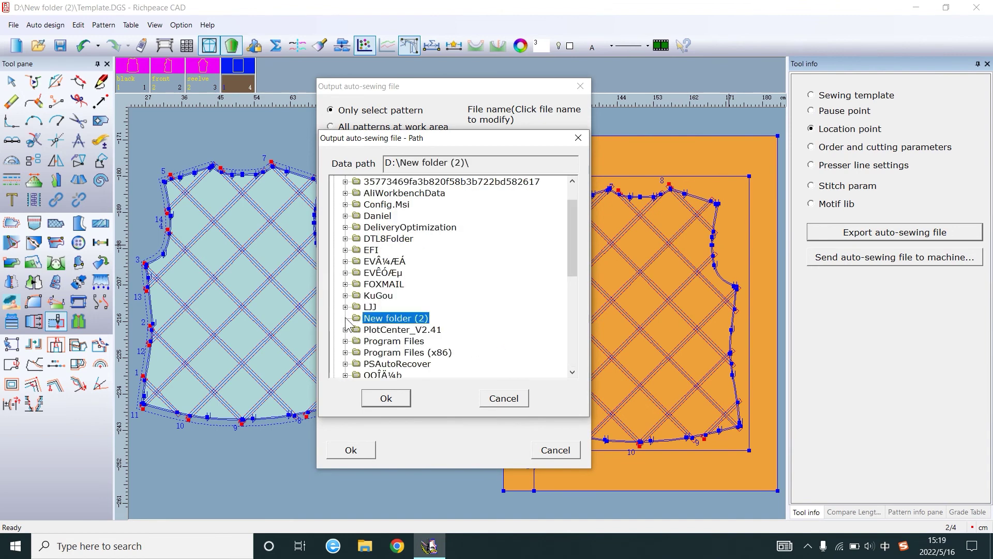
left_click(370, 402)
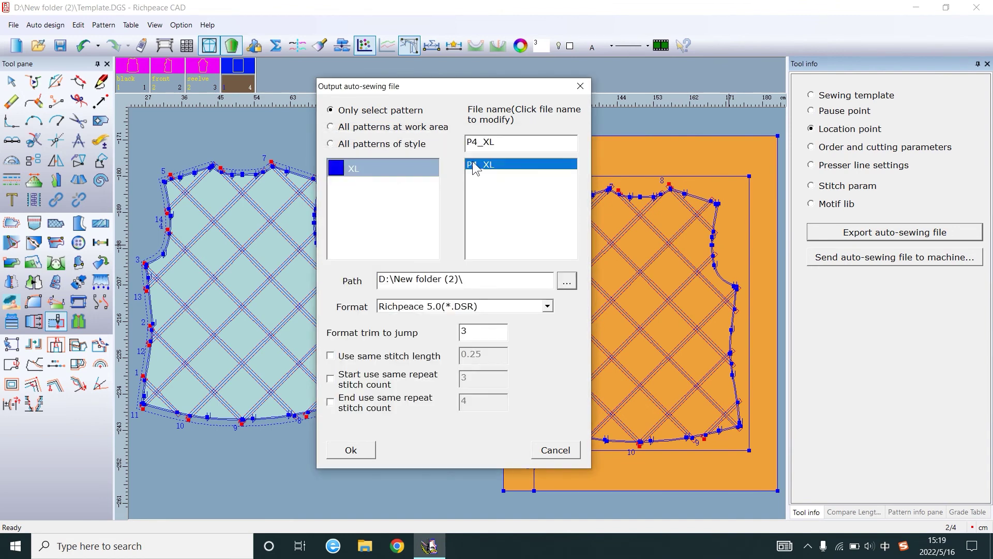
left_click(356, 451)
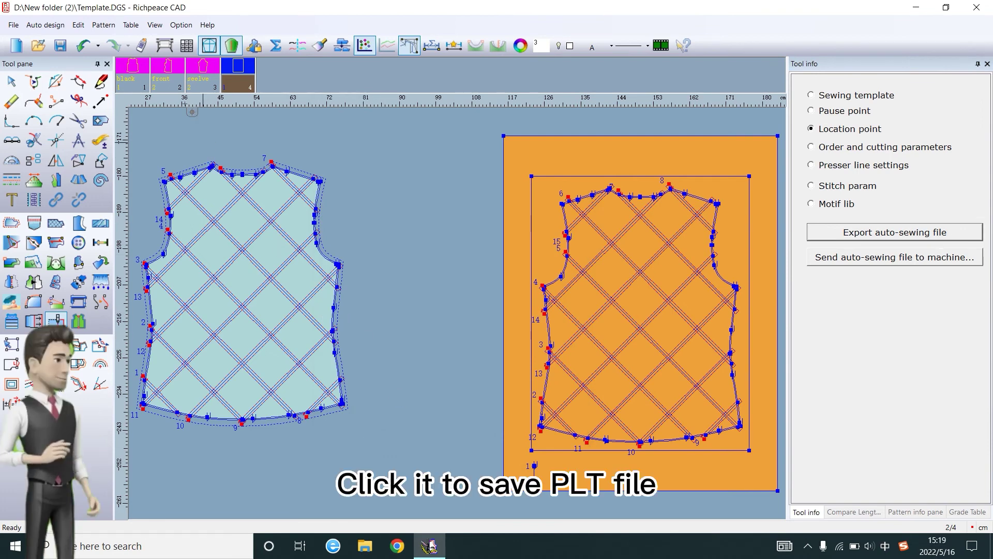
Set up the plot for the RP TM cutting plotter with a user-defined page size of 2000 x 500000 mm
left_click(168, 46)
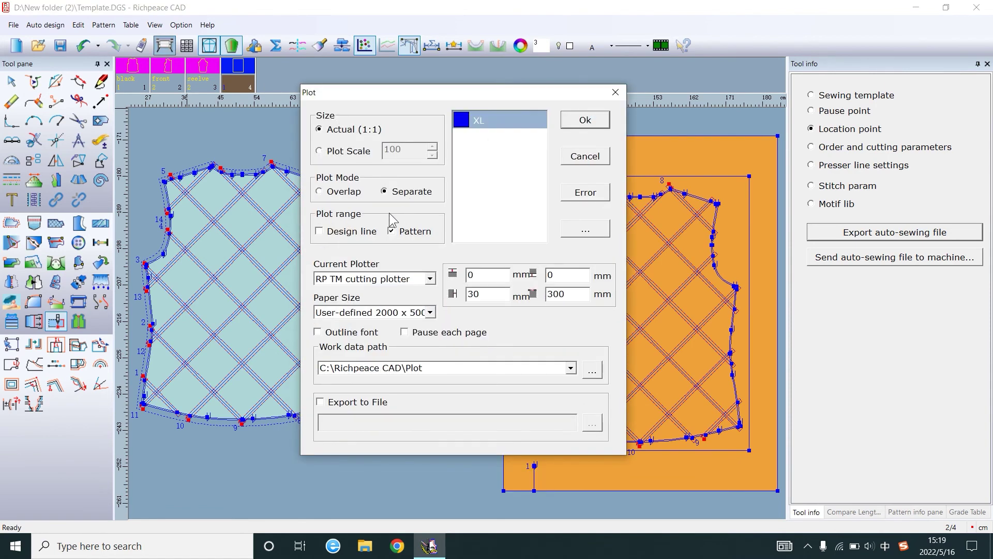
left_click(430, 279)
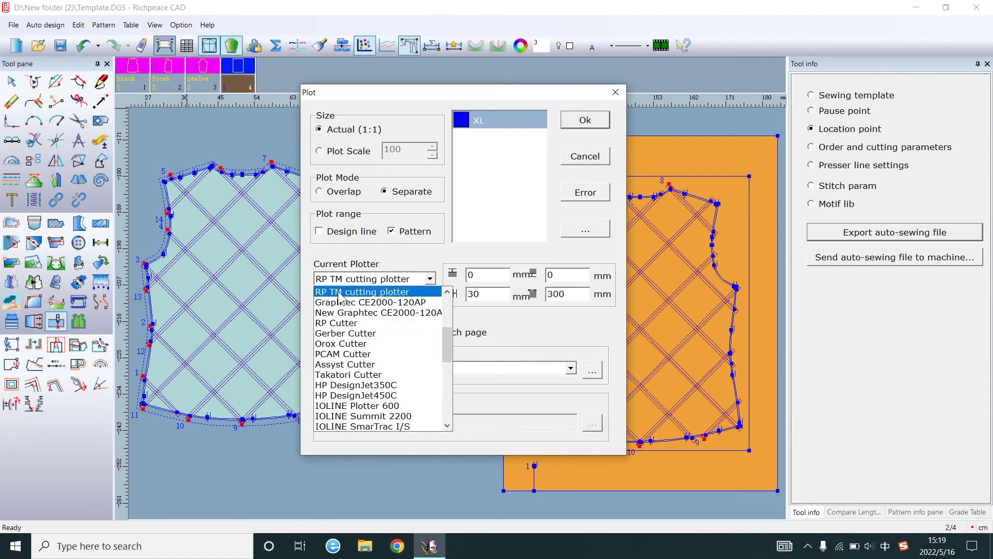
left_click(384, 292)
left_click(430, 312)
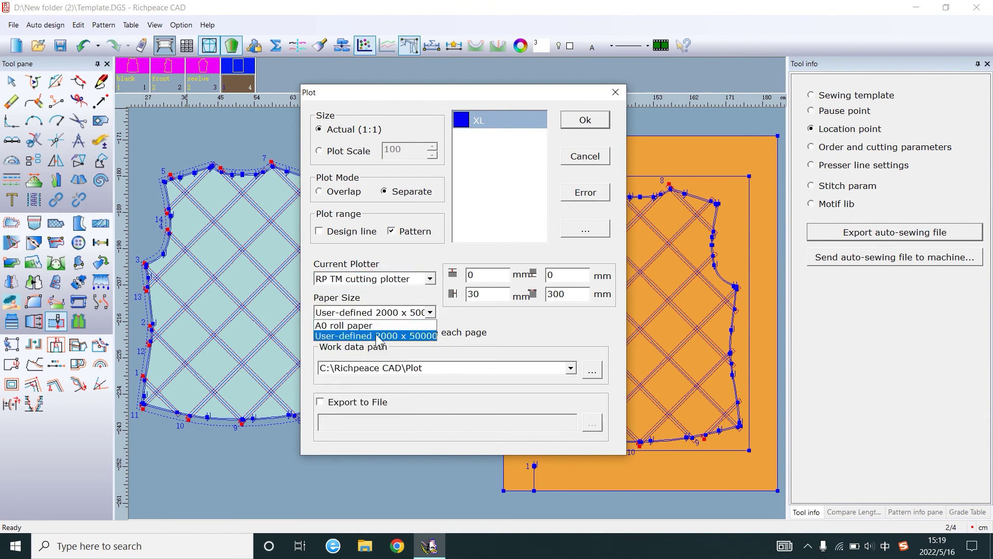
left_click(418, 337)
left_click(467, 251)
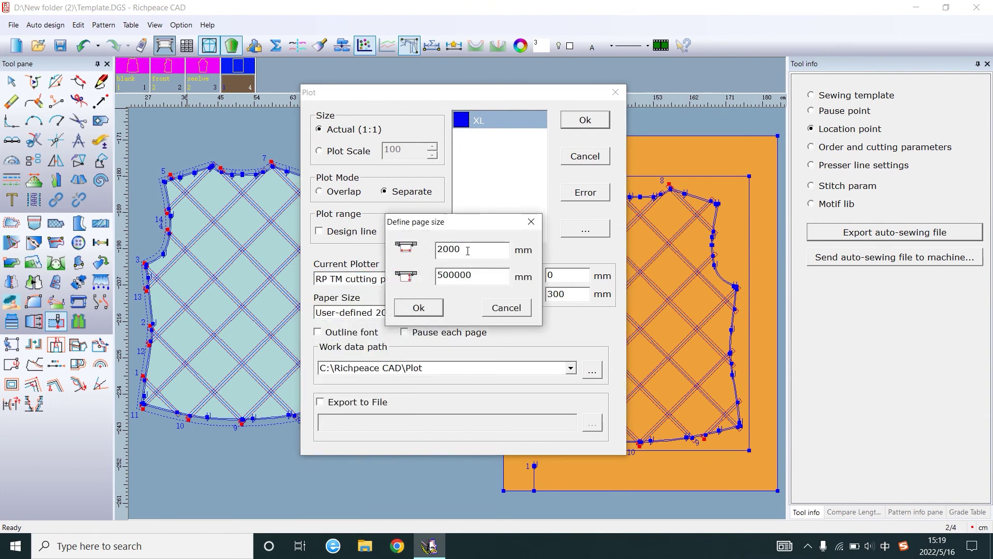
left_click(419, 308)
Enable plot export to file and choose D:\New folder (2) as the output location
left_click(326, 405)
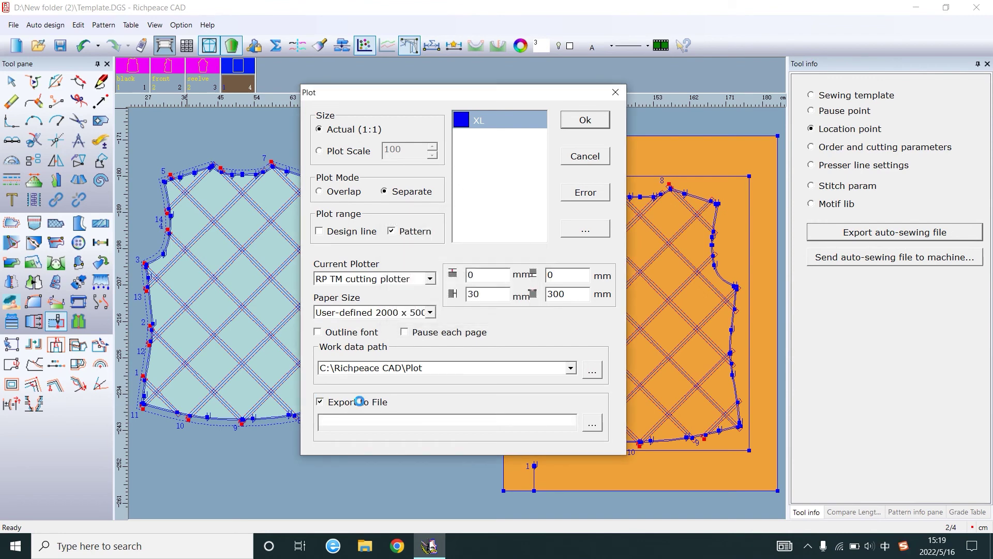
scroll(370, 305, "down", 5)
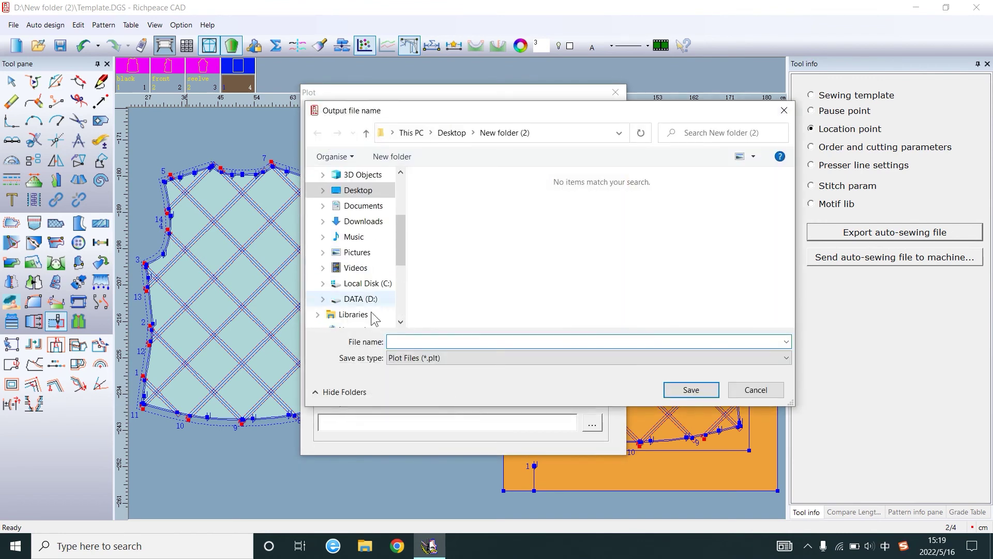
left_click(361, 299)
scroll(480, 246, "down", 5)
scroll(471, 266, "up", 5)
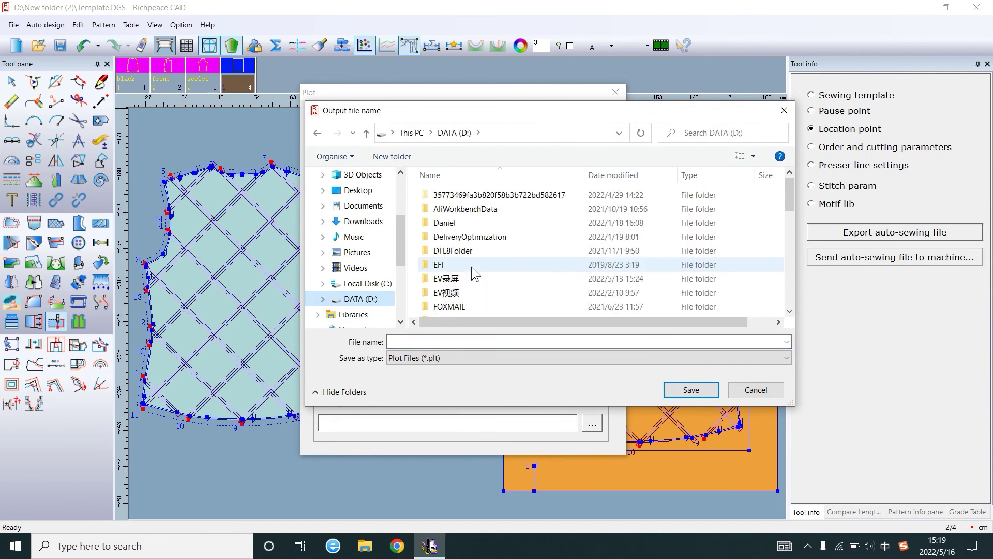
scroll(489, 262, "down", 5)
double_click(473, 228)
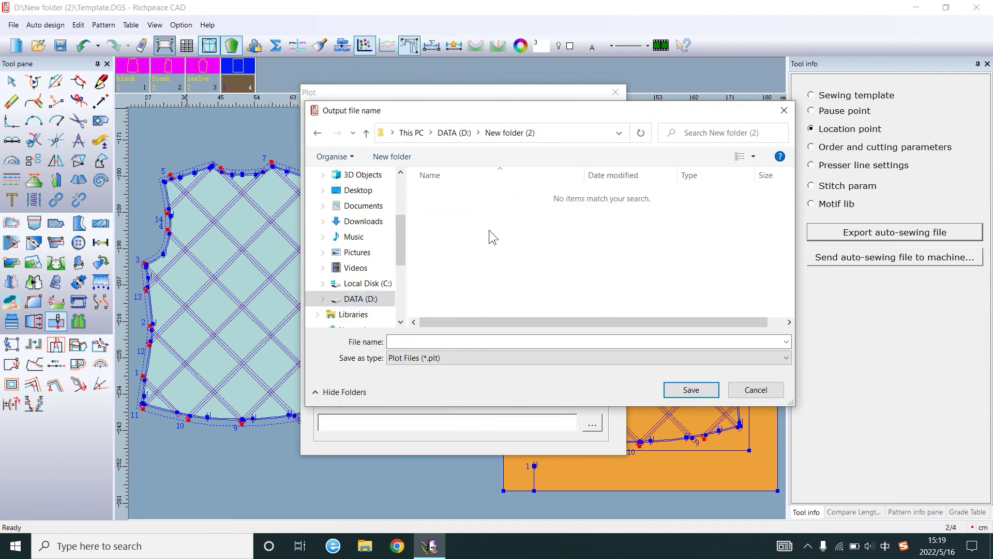
Name the output plot file template in Plot Files (*.plt) format, save it, and run the plot export
left_click(426, 342)
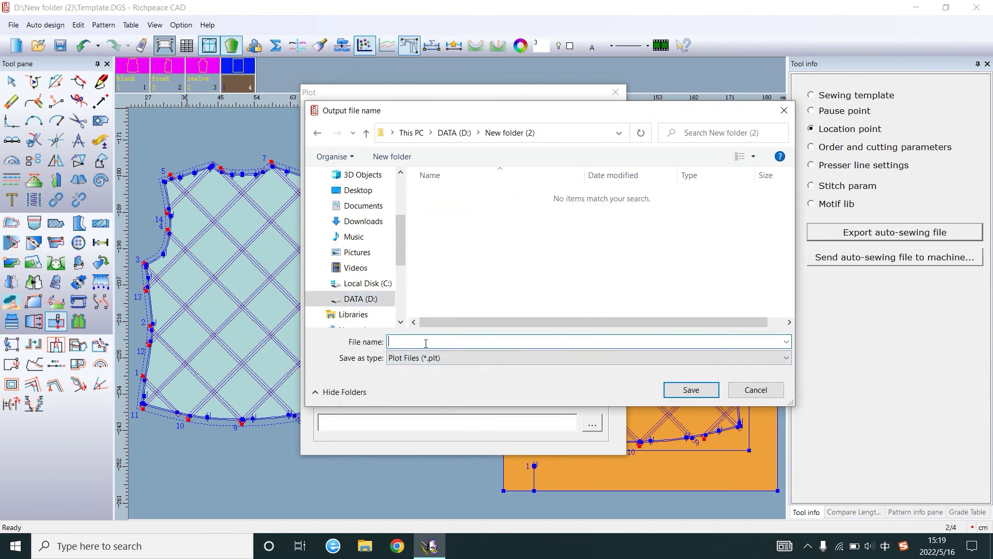
type("templa")
key("Escape")
type("e")
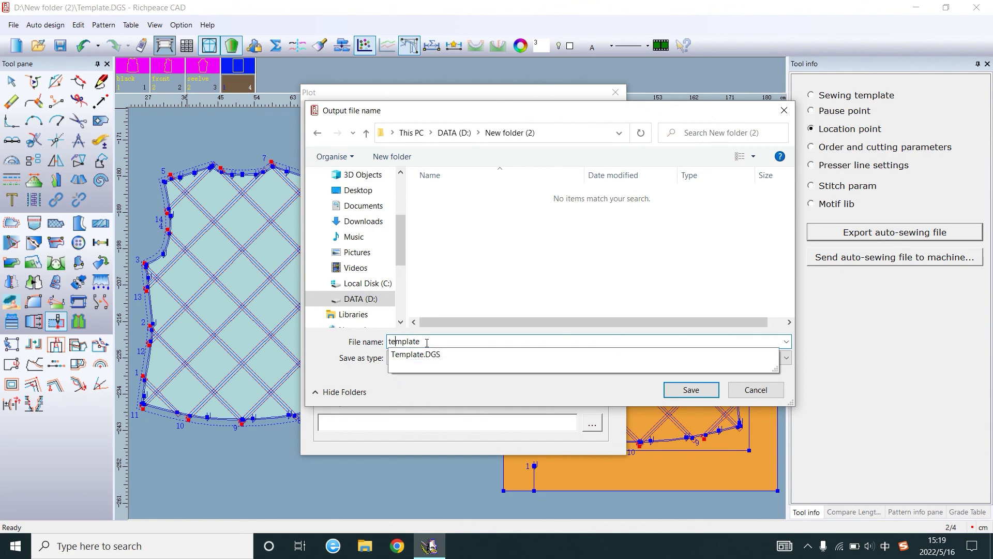
left_click(684, 394)
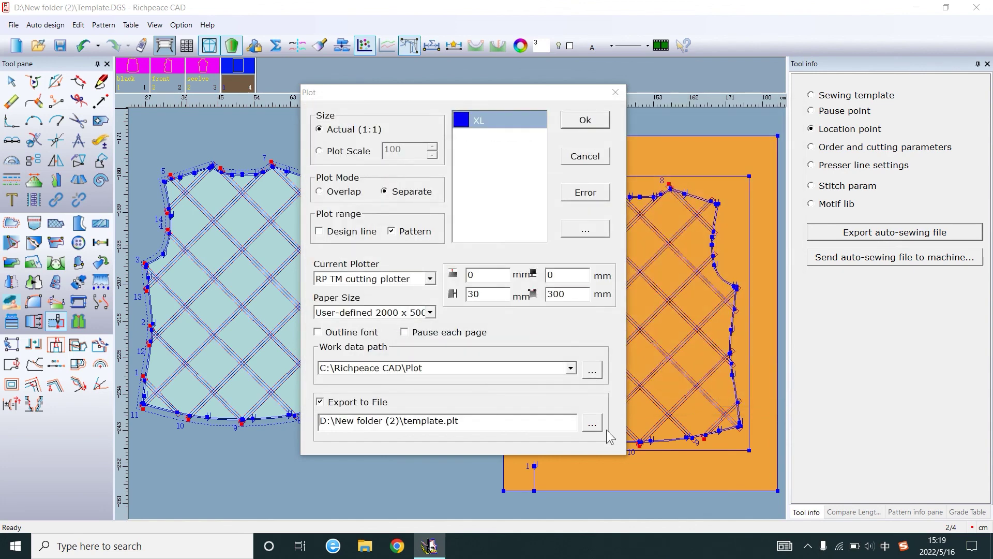
left_click(585, 124)
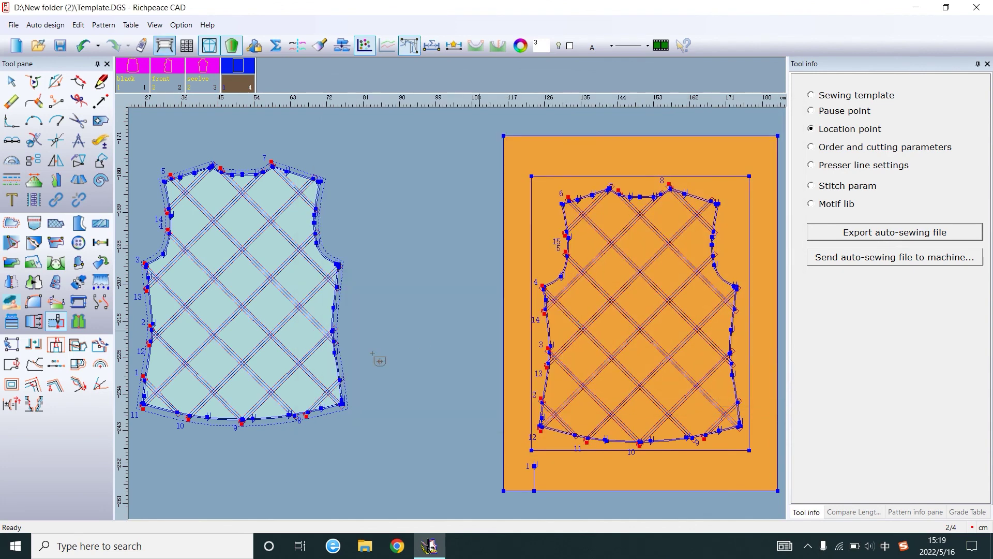